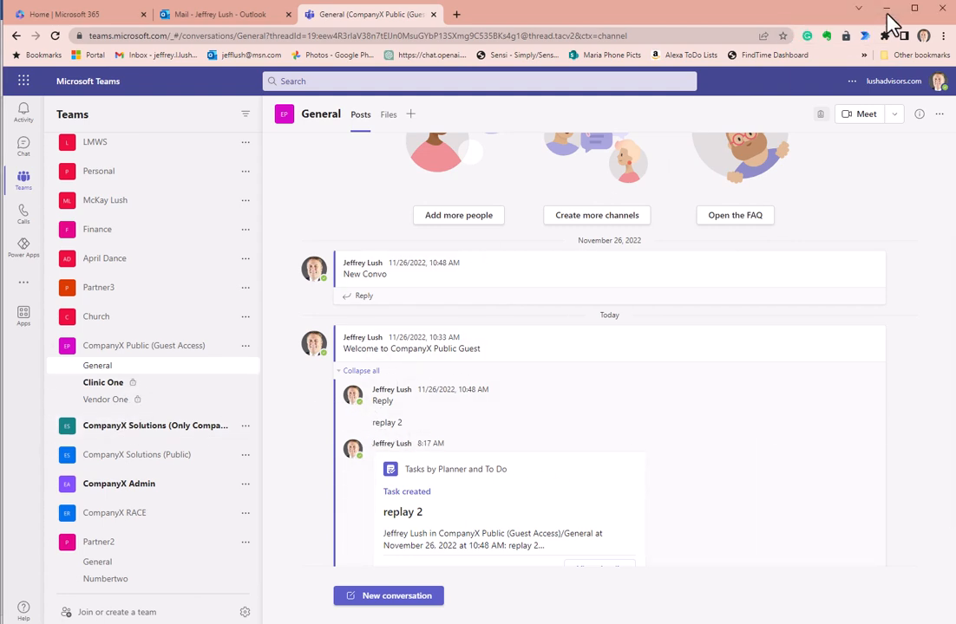
Switch to the Word document and review the section on turning discussion threads into action, including its four Power Automate suggestions.
{"action": "left_click", "coordinate": [858, 8]}
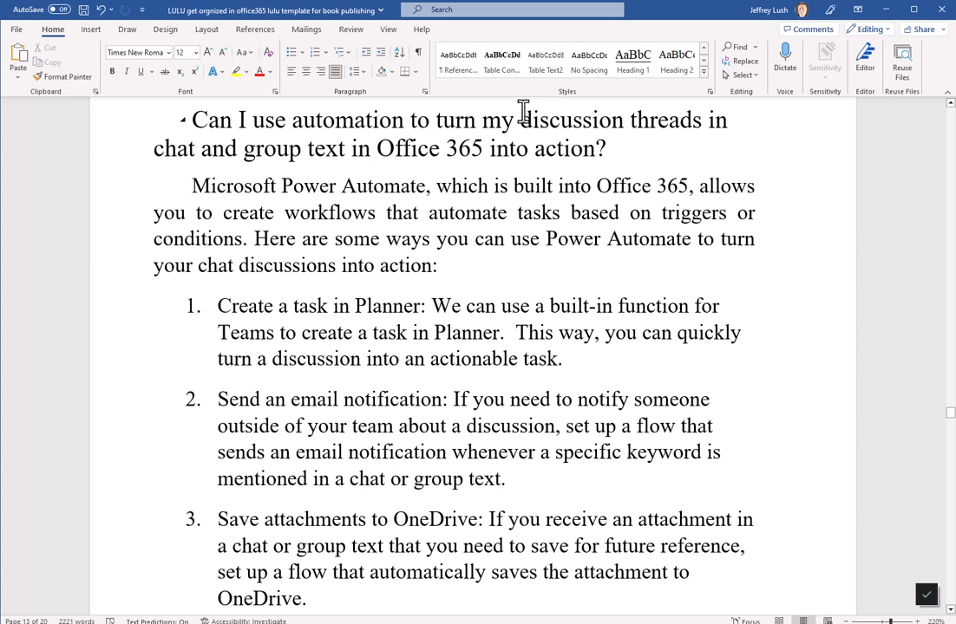
{"action": "left_click_drag", "start_coordinate": [520, 119], "coordinate": [314, 147]}
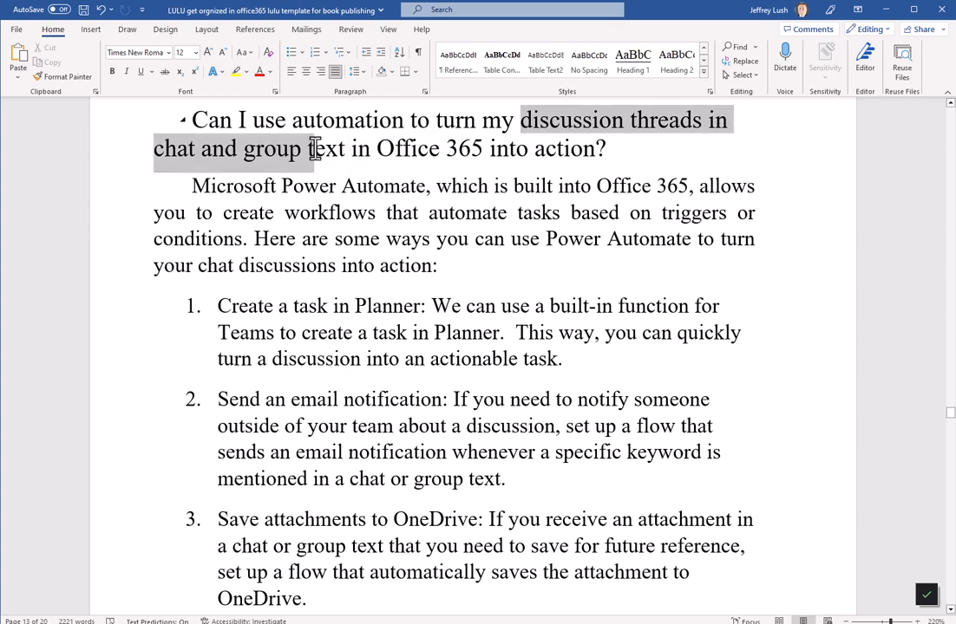
{"action": "left_click", "coordinate": [443, 154]}
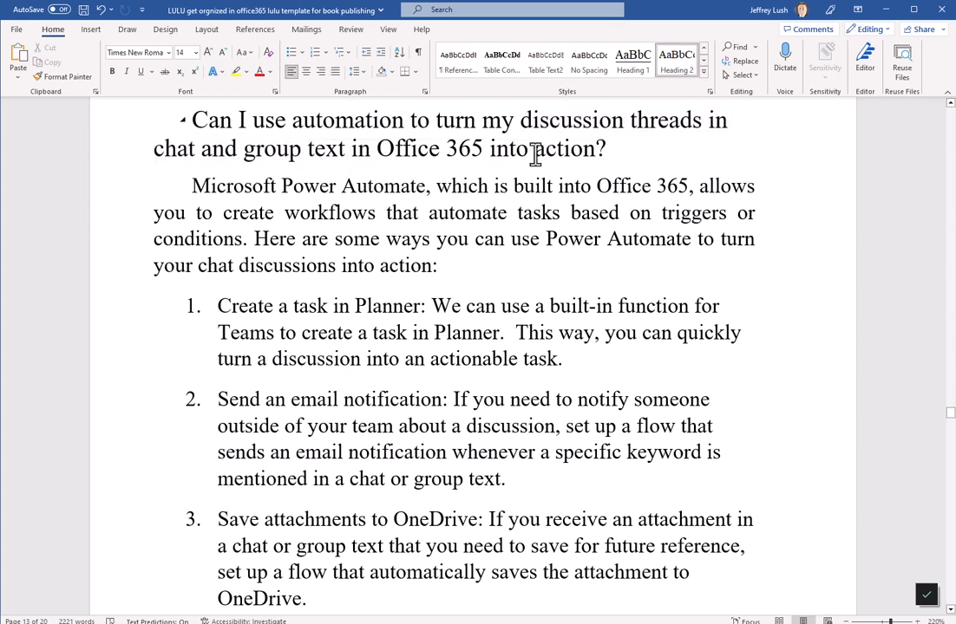
{"action": "left_click_drag", "start_coordinate": [535, 155], "coordinate": [596, 150]}
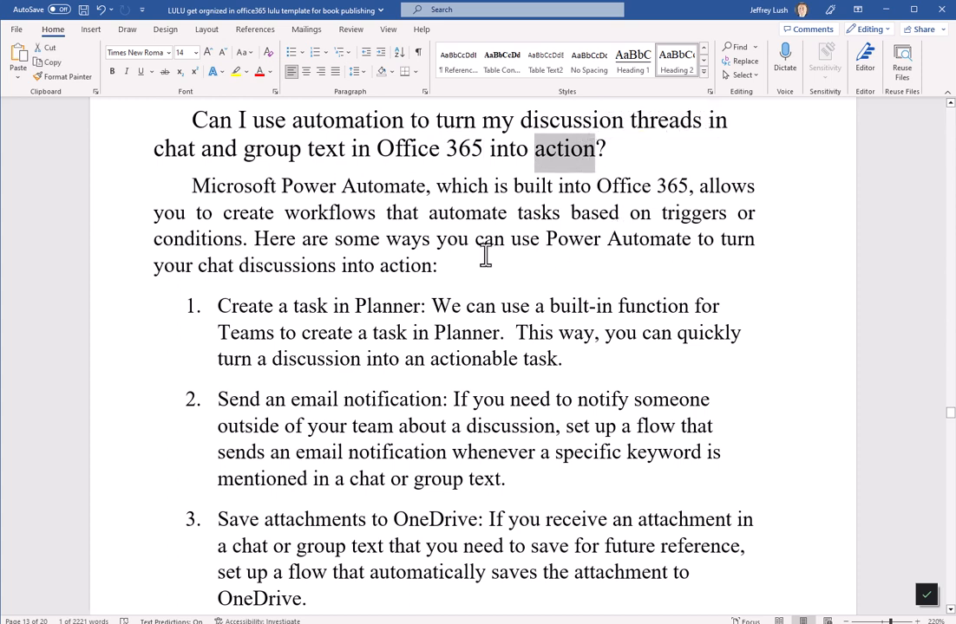
{"action": "scroll", "coordinate": [486, 254], "scroll_direction": "down", "scroll_amount": 5}
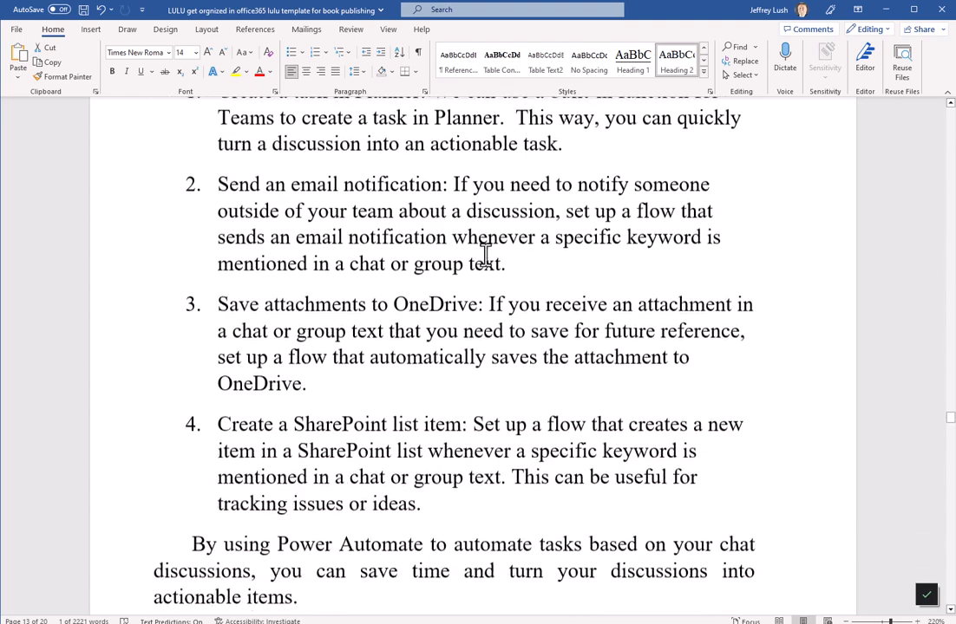
{"action": "scroll", "coordinate": [485, 254], "scroll_direction": "up", "scroll_amount": 3}
{"action": "scroll", "coordinate": [485, 254], "scroll_direction": "up", "scroll_amount": 1}
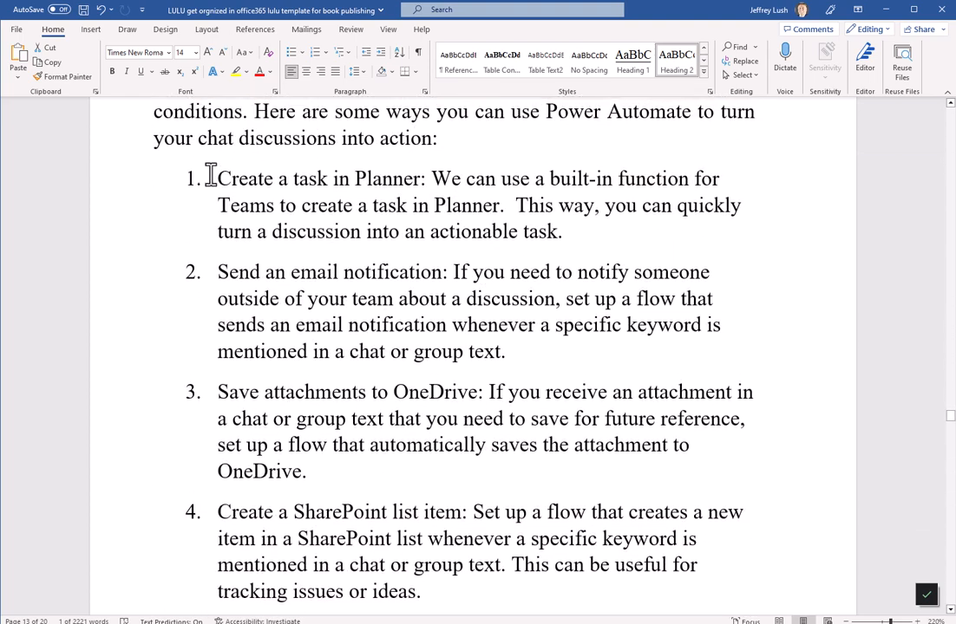
{"action": "left_click_drag", "start_coordinate": [217, 179], "coordinate": [420, 178]}
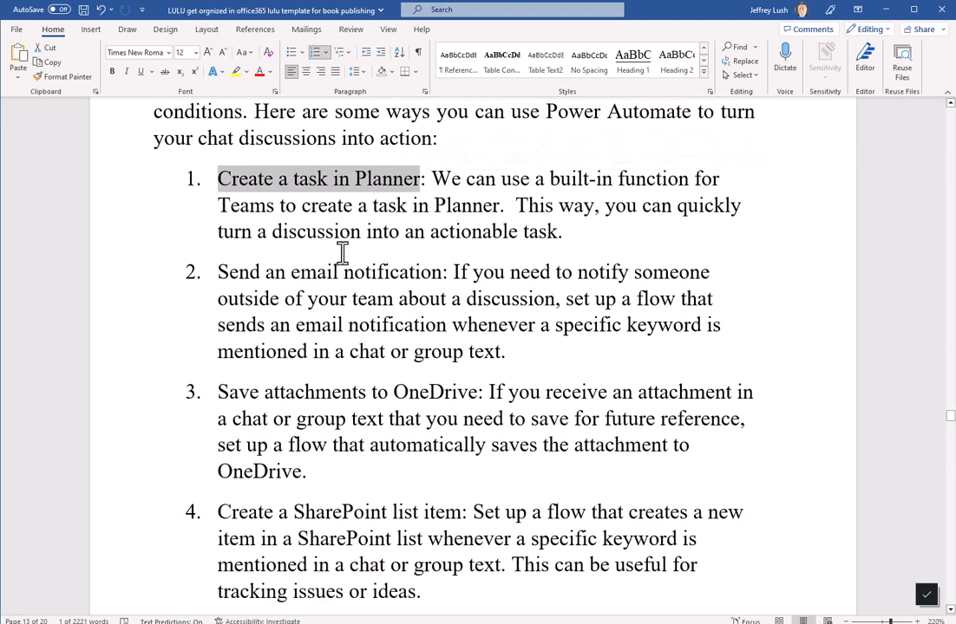
Read the step-by-step section on creating a Planner task from a specific chat or group text.
{"action": "scroll", "coordinate": [343, 253], "scroll_direction": "down", "scroll_amount": 6}
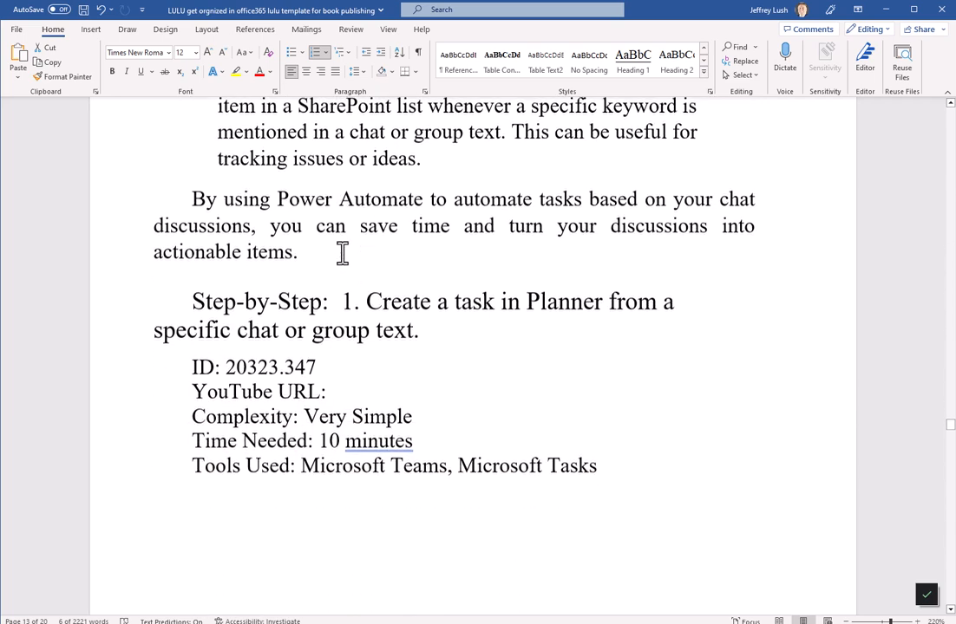
{"action": "scroll", "coordinate": [343, 252], "scroll_direction": "down", "scroll_amount": 5}
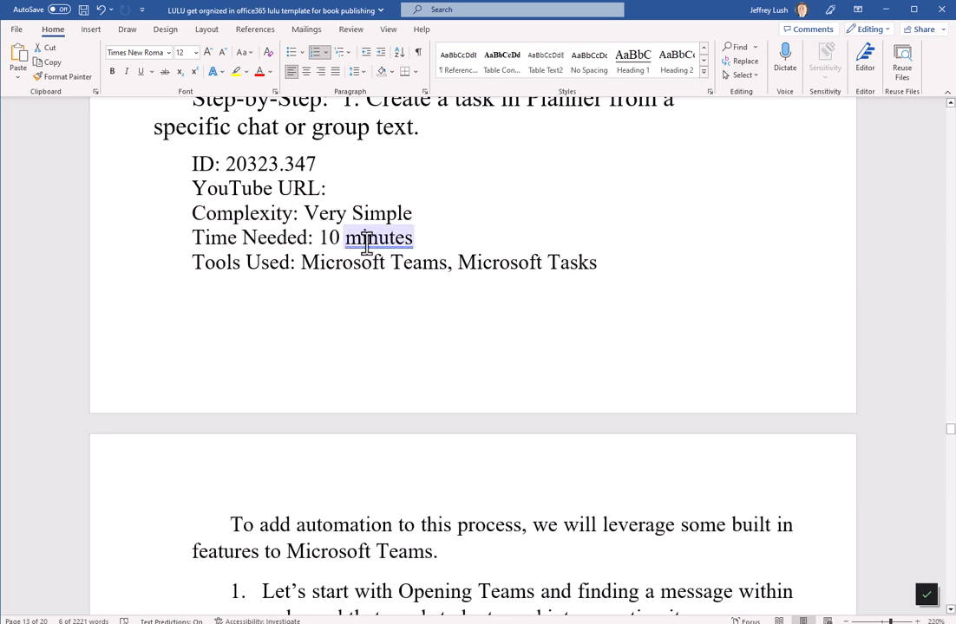
{"action": "scroll", "coordinate": [414, 193], "scroll_direction": "up", "scroll_amount": 2}
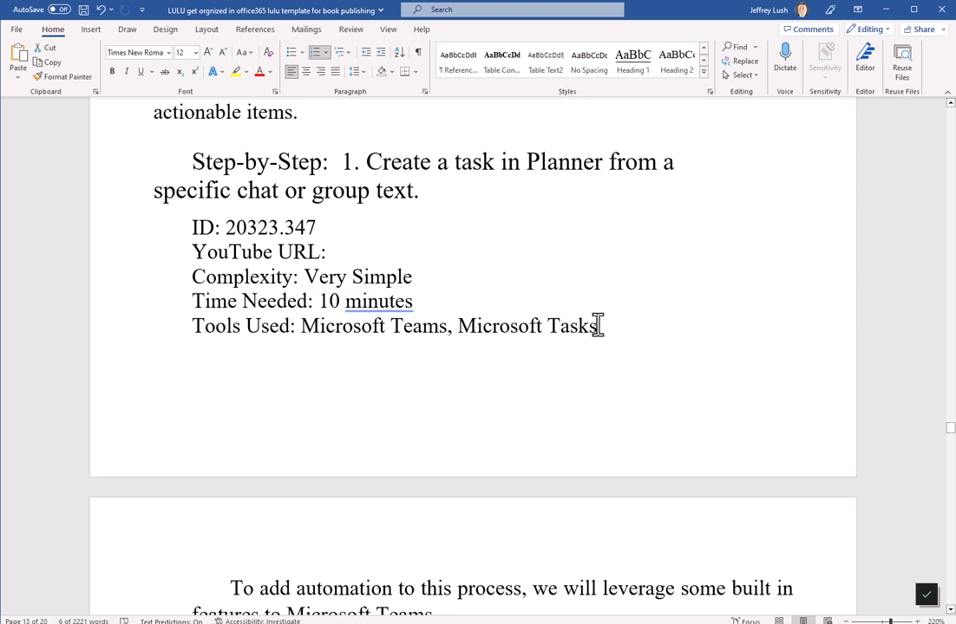
{"action": "scroll", "coordinate": [374, 326], "scroll_direction": "down", "scroll_amount": 8}
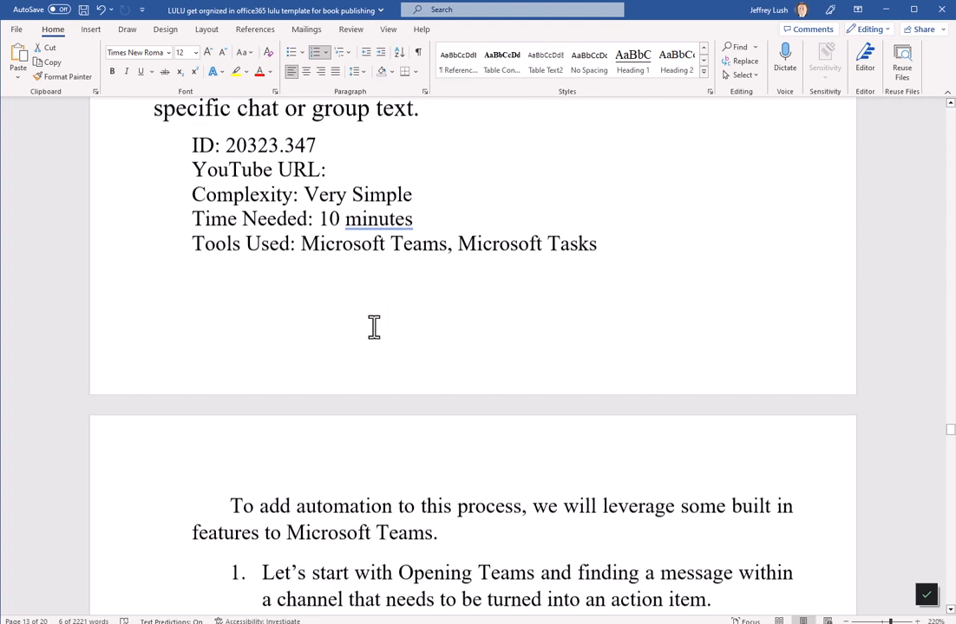
{"action": "scroll", "coordinate": [374, 326], "scroll_direction": "down", "scroll_amount": 3}
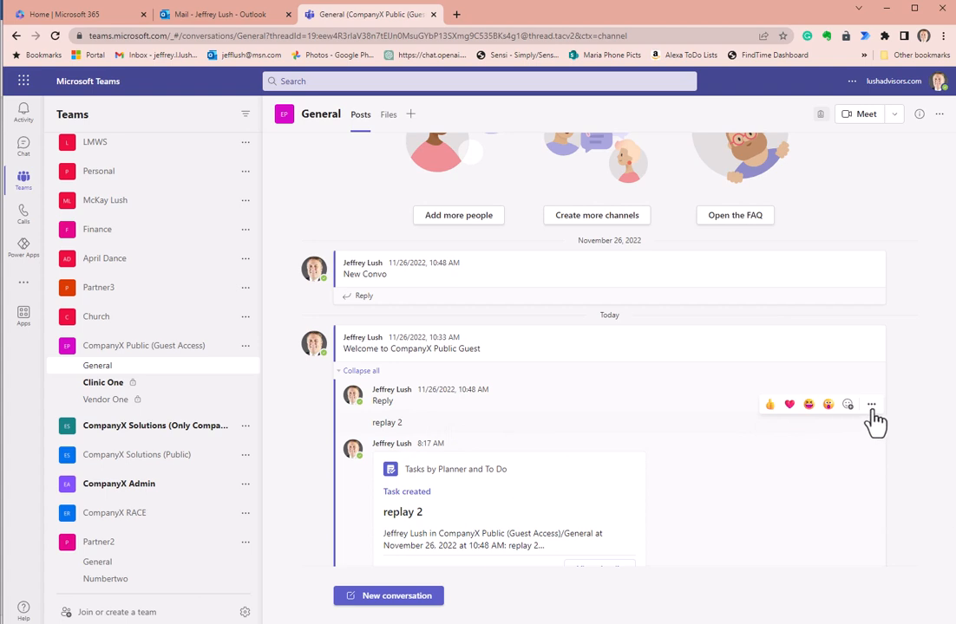
Switch to Teams and start creating a task from the "replay 2" reply in the General channel.
{"action": "left_click", "coordinate": [871, 404]}
{"action": "left_click", "coordinate": [860, 424]}
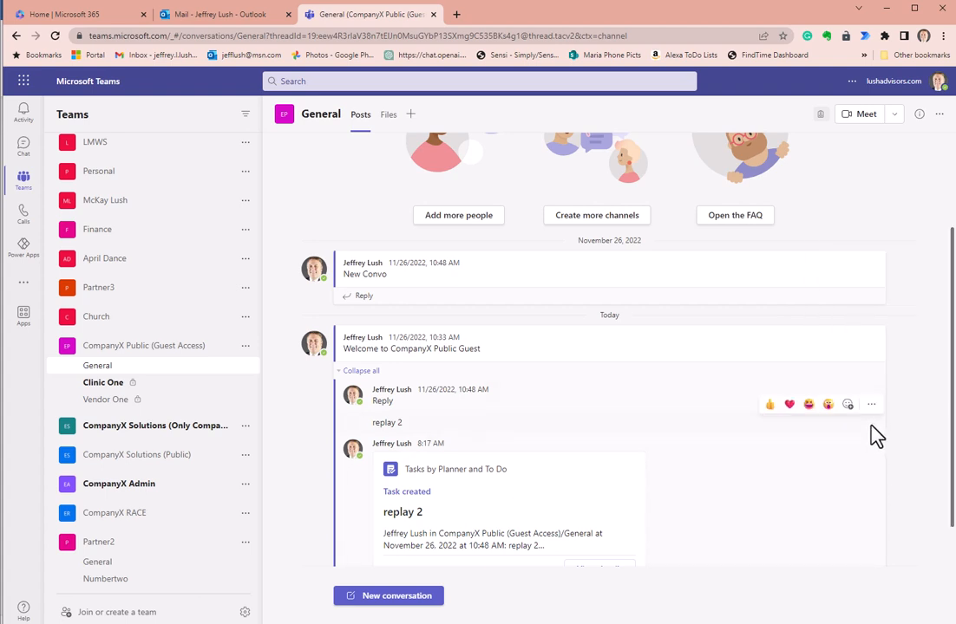
{"action": "left_click", "coordinate": [872, 405]}
{"action": "mouse_move", "coordinate": [872, 386]}
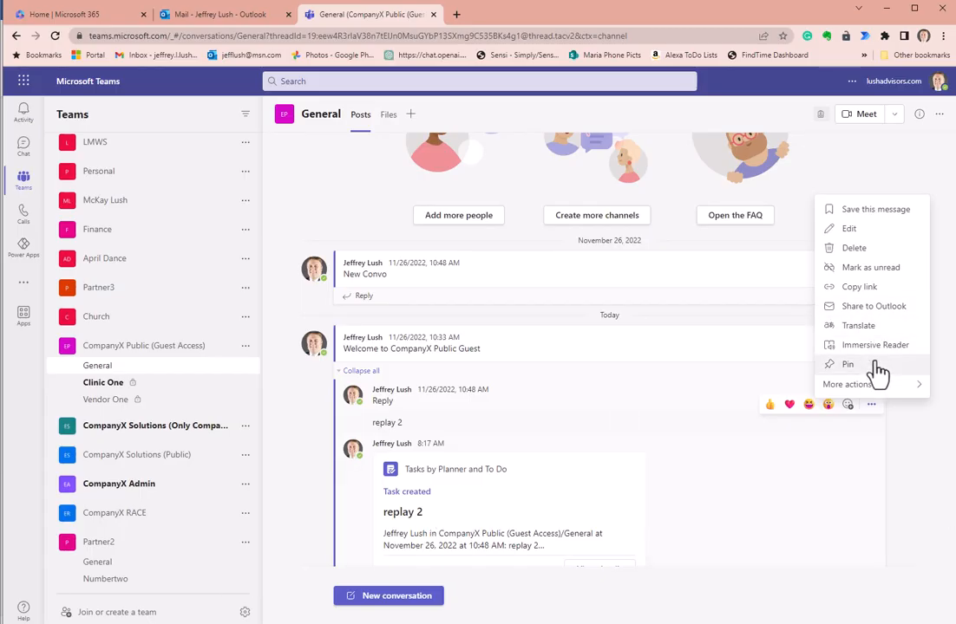
{"action": "mouse_move", "coordinate": [878, 384]}
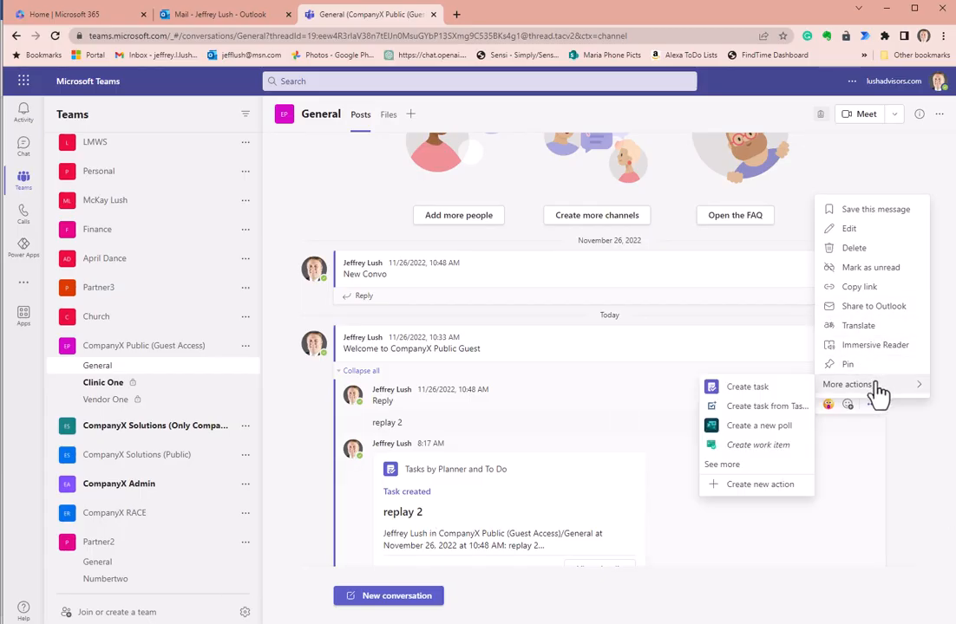
{"action": "left_click", "coordinate": [768, 392]}
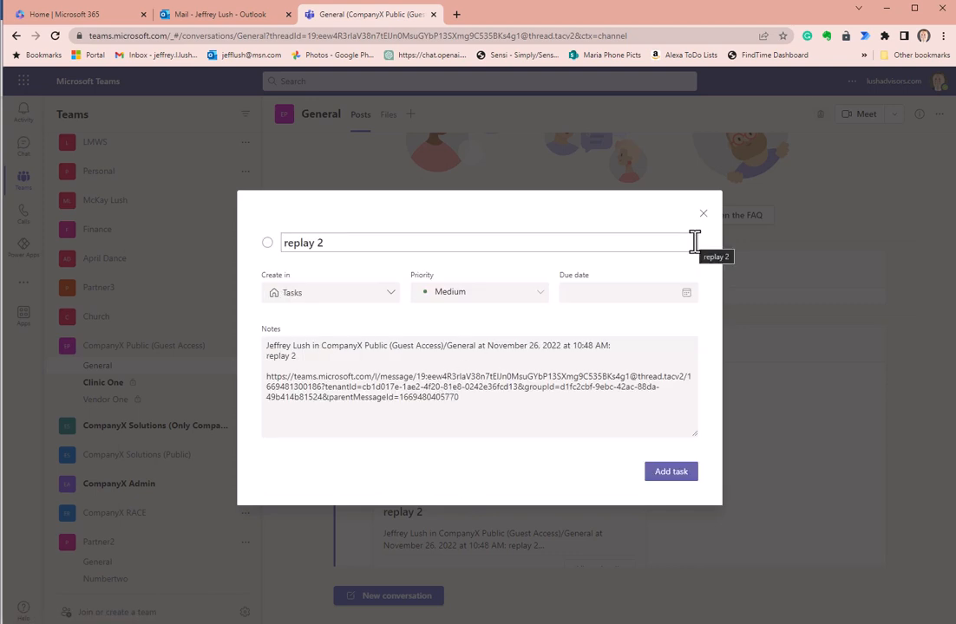
Try the Dad list as the task's location, and set it to the General Tasks plan in the General channel instead.
{"action": "left_click", "coordinate": [390, 293]}
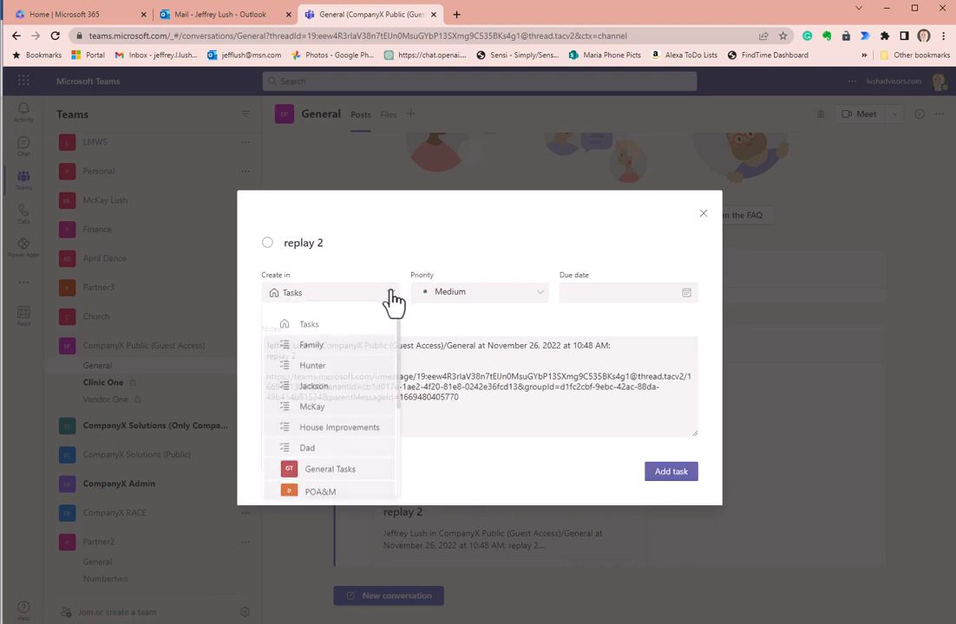
{"action": "left_click", "coordinate": [319, 450]}
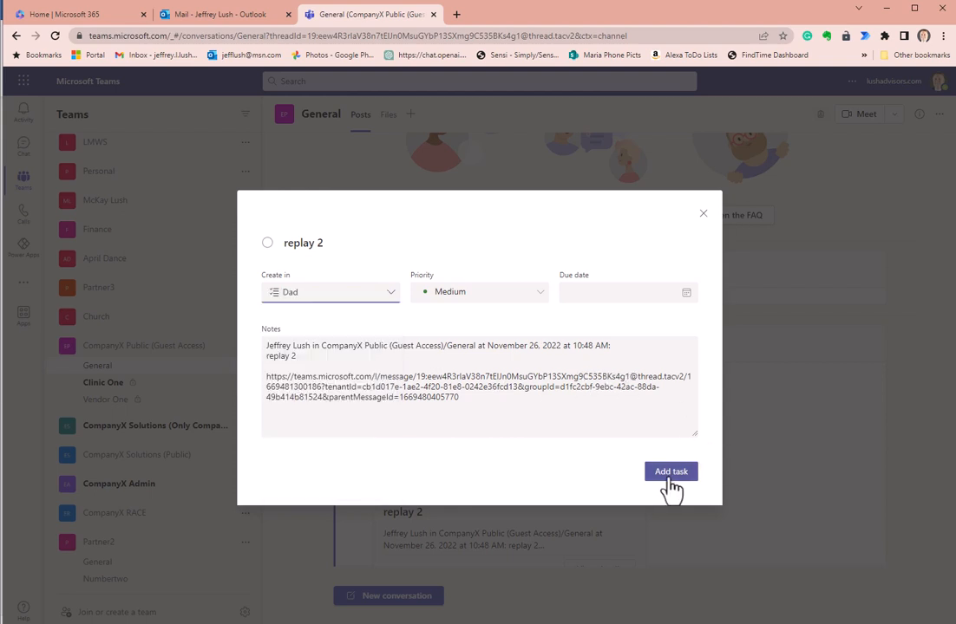
{"action": "left_click", "coordinate": [390, 294]}
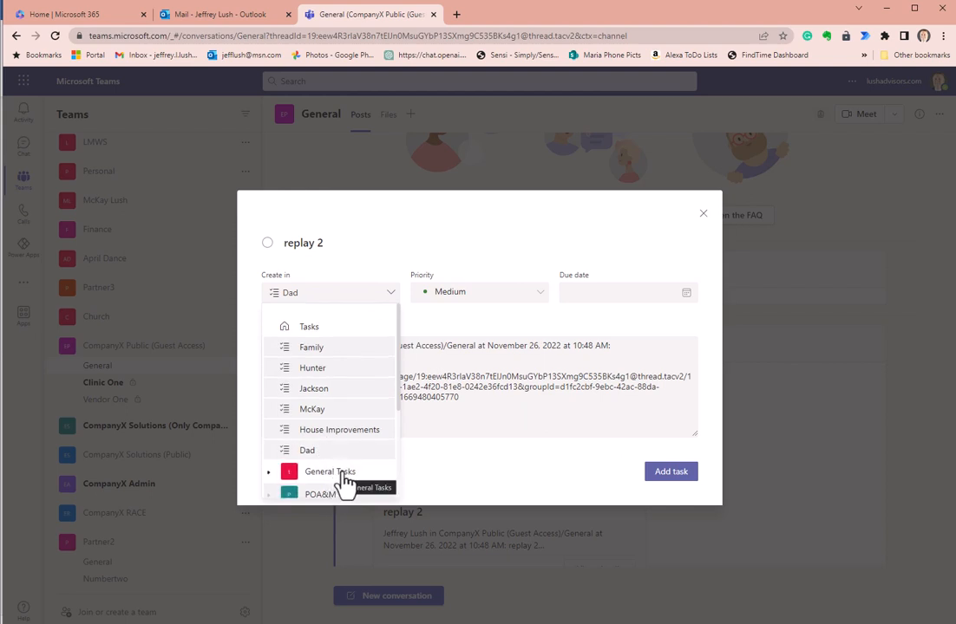
{"action": "scroll", "coordinate": [328, 447], "scroll_direction": "down", "scroll_amount": 3}
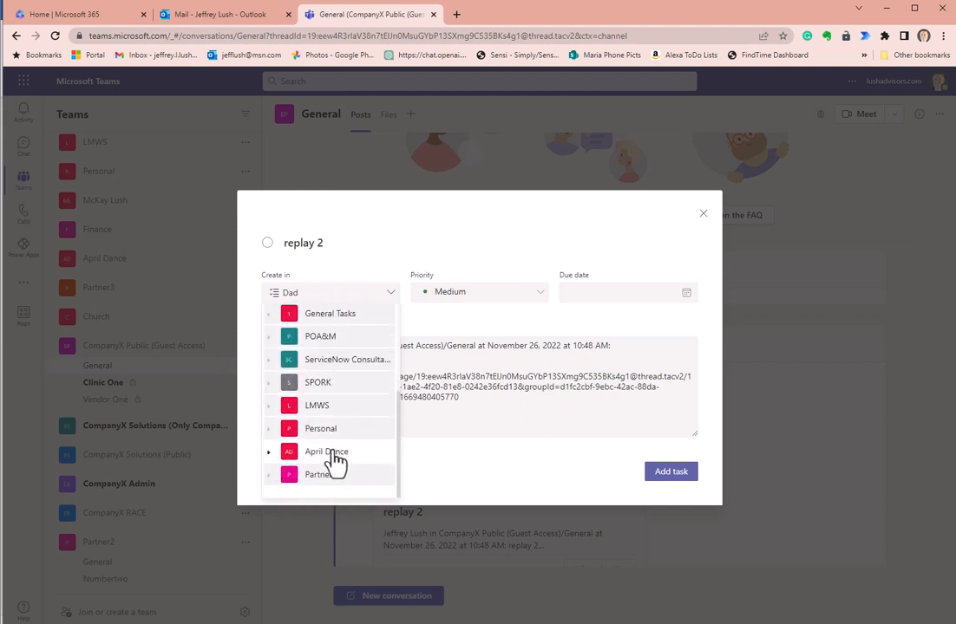
{"action": "scroll", "coordinate": [336, 455], "scroll_direction": "up", "scroll_amount": 3}
{"action": "left_click", "coordinate": [344, 436]}
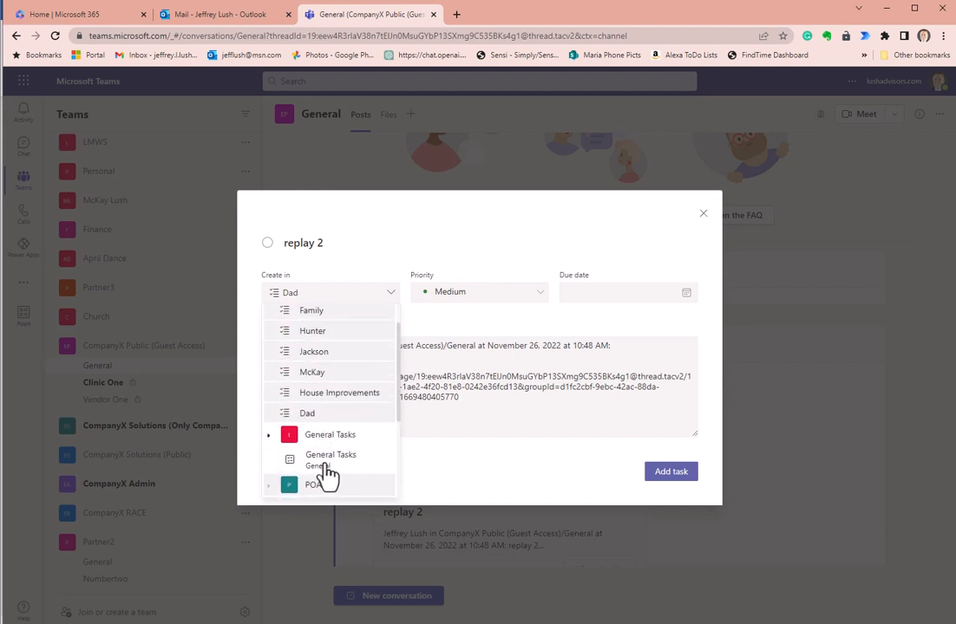
{"action": "left_click", "coordinate": [325, 467]}
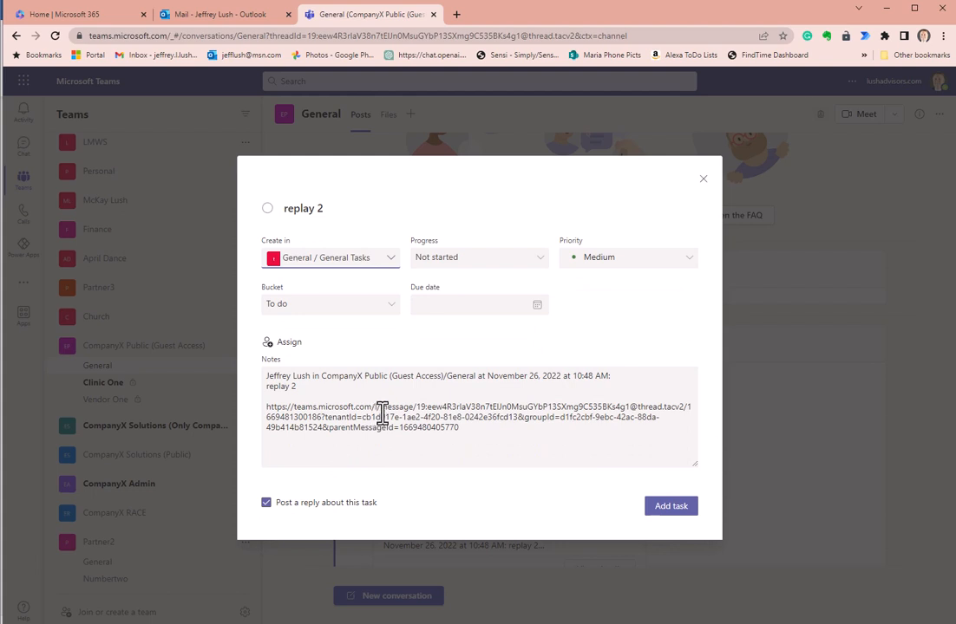
{"action": "left_click", "coordinate": [391, 258]}
{"action": "scroll", "coordinate": [368, 443], "scroll_direction": "down", "scroll_amount": 2}
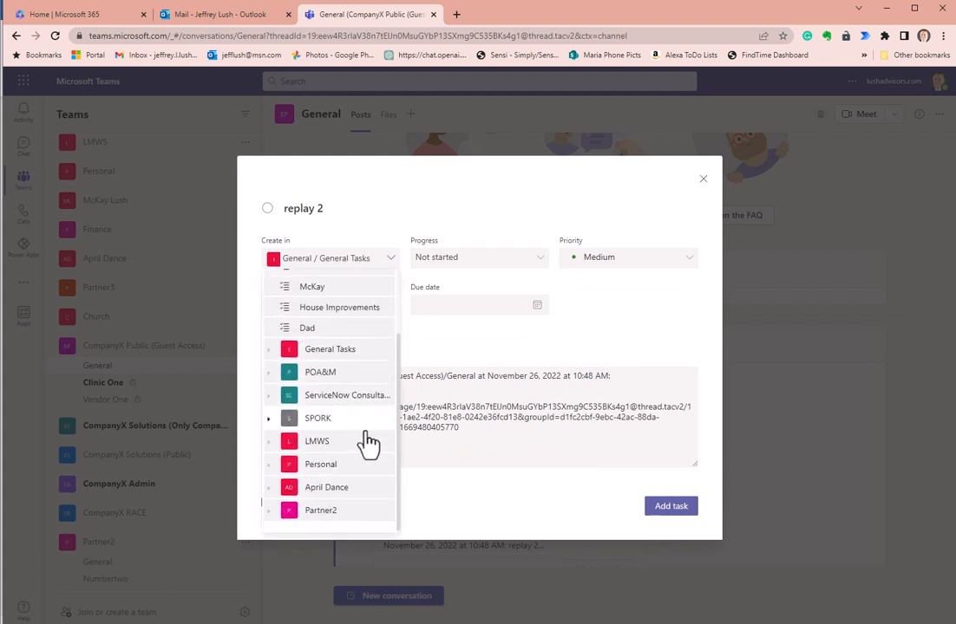
{"action": "left_click", "coordinate": [481, 422]}
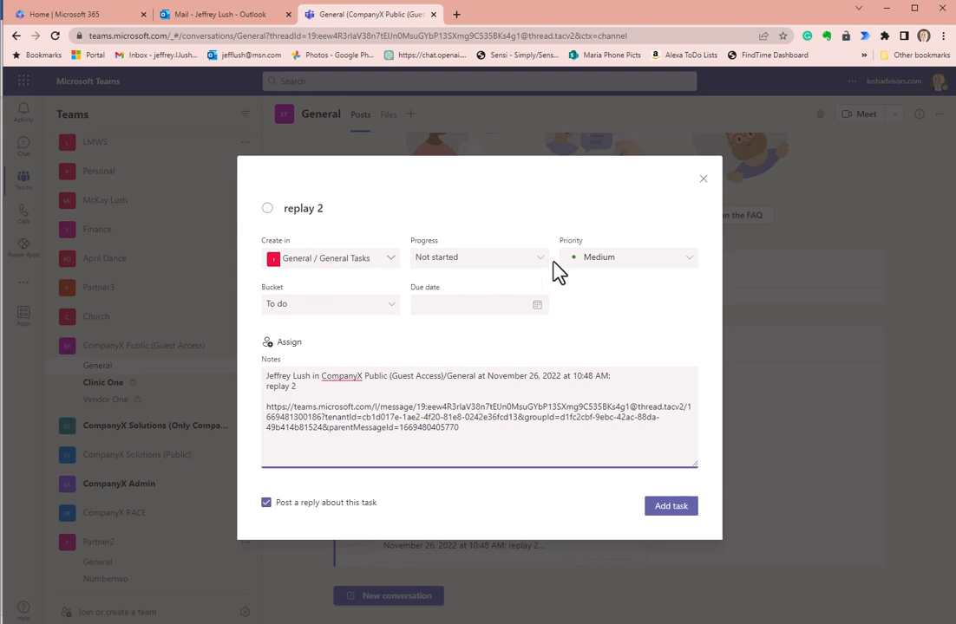
{"action": "left_click", "coordinate": [292, 306]}
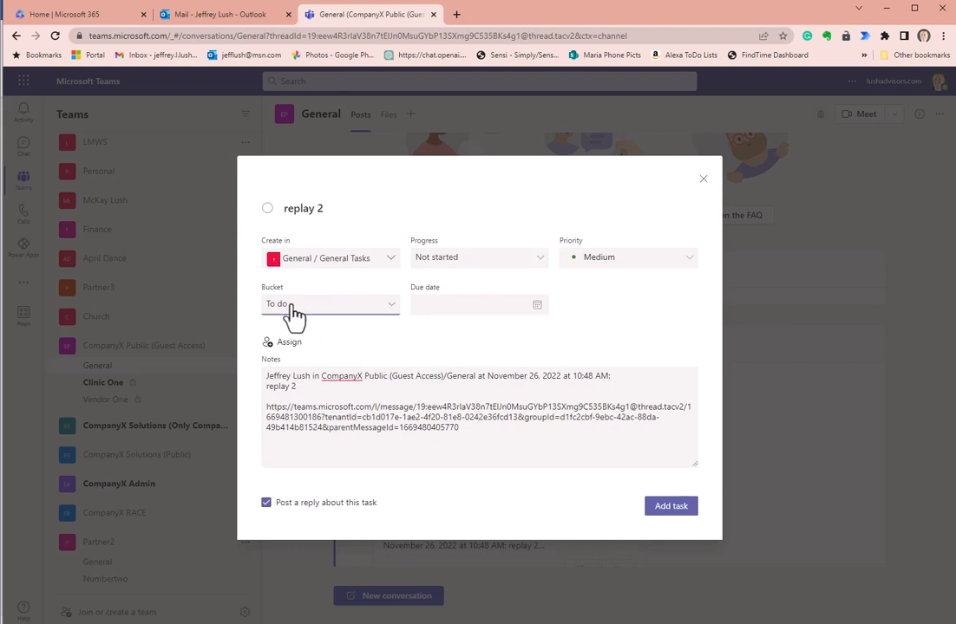
{"action": "left_click", "coordinate": [438, 368]}
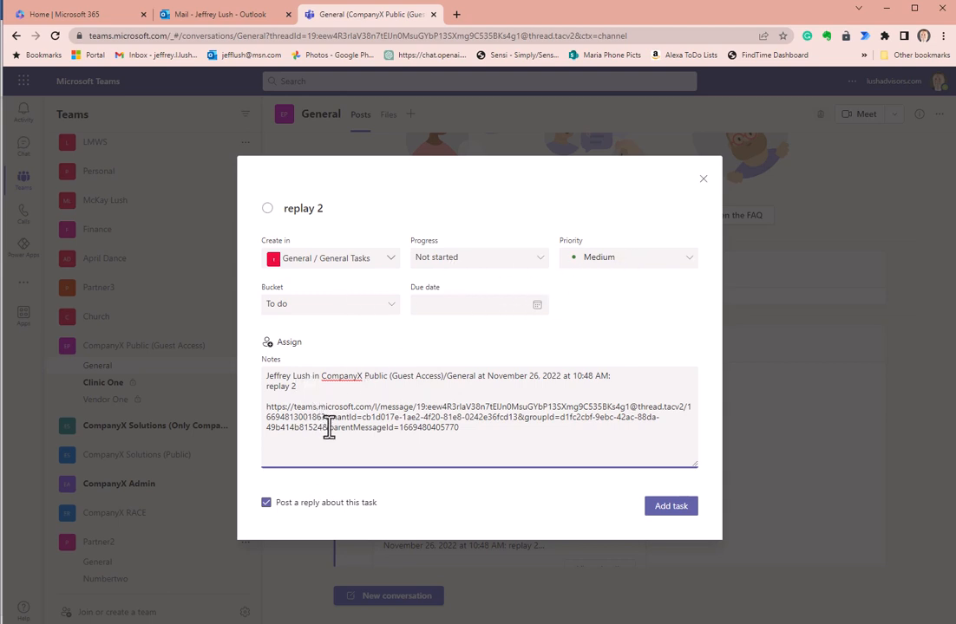
Assign the "replay 2" task to the suggested person.
{"action": "left_click", "coordinate": [291, 354]}
{"action": "left_click", "coordinate": [342, 365]}
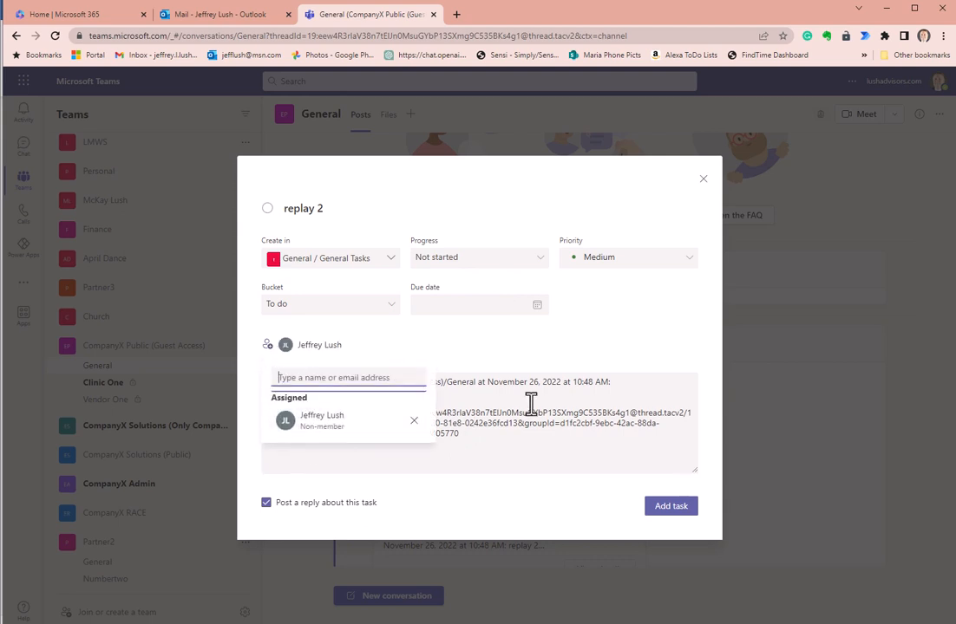
{"action": "left_click", "coordinate": [537, 416]}
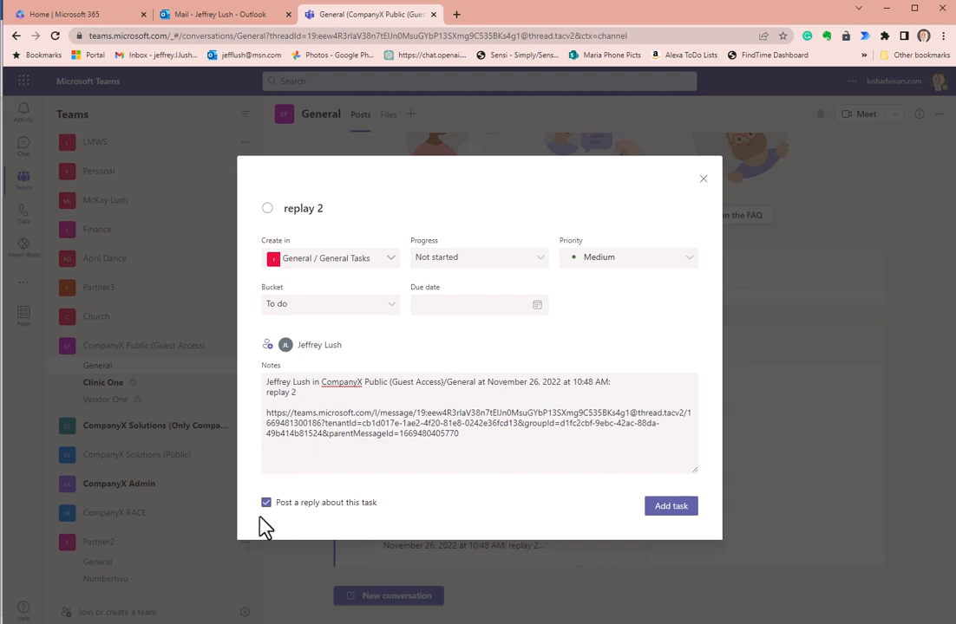
{"action": "left_click", "coordinate": [308, 505]}
{"action": "left_click", "coordinate": [346, 508]}
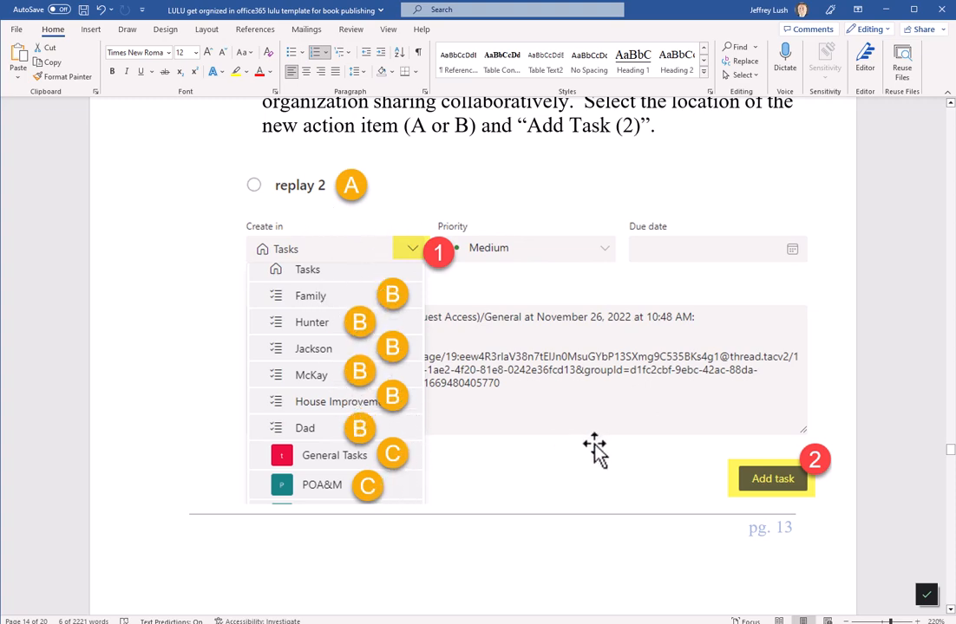
Switch to the Word document and examine the illustrated Planner and To Do task examples in the step-by-step guide.
{"action": "scroll", "coordinate": [594, 447], "scroll_direction": "down", "scroll_amount": 10}
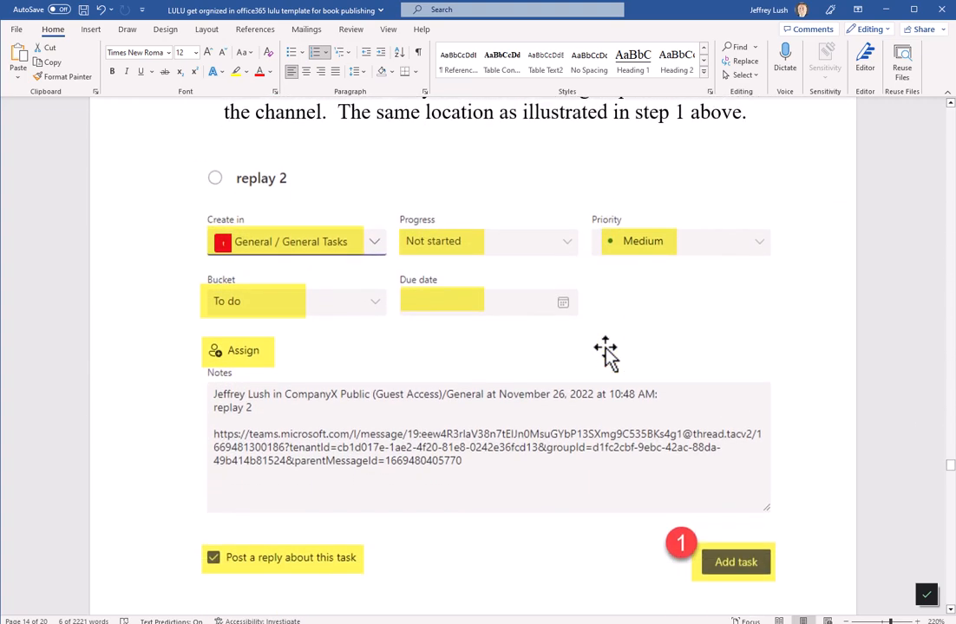
{"action": "scroll", "coordinate": [606, 351], "scroll_direction": "down", "scroll_amount": 2}
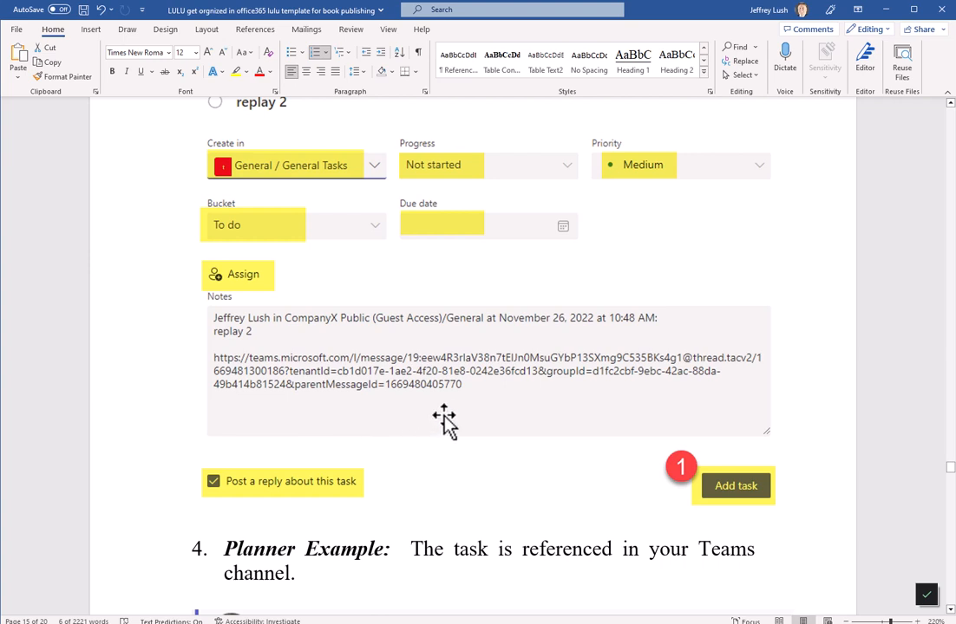
{"action": "scroll", "coordinate": [455, 412], "scroll_direction": "down", "scroll_amount": 8}
{"action": "scroll", "coordinate": [469, 395], "scroll_direction": "down", "scroll_amount": 4}
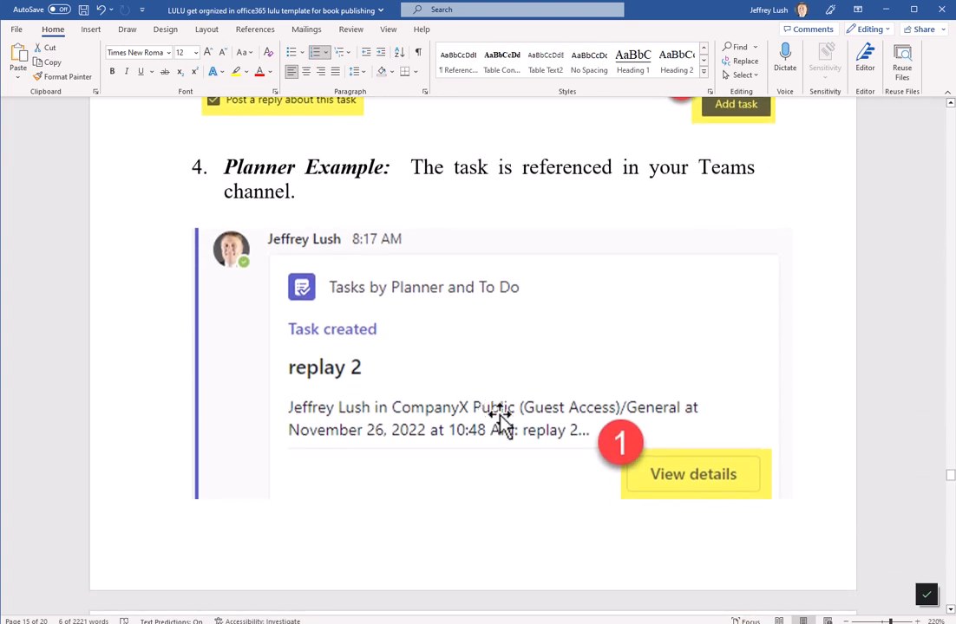
{"action": "scroll", "coordinate": [501, 421], "scroll_direction": "up", "scroll_amount": 2}
{"action": "scroll", "coordinate": [462, 399], "scroll_direction": "down", "scroll_amount": 6}
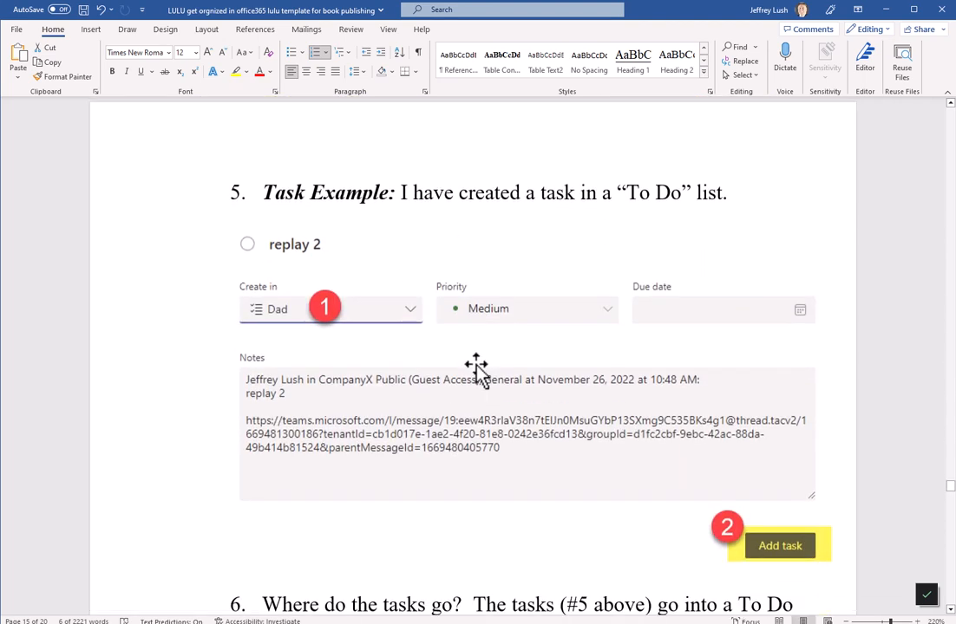
{"action": "scroll", "coordinate": [476, 369], "scroll_direction": "down", "scroll_amount": 1}
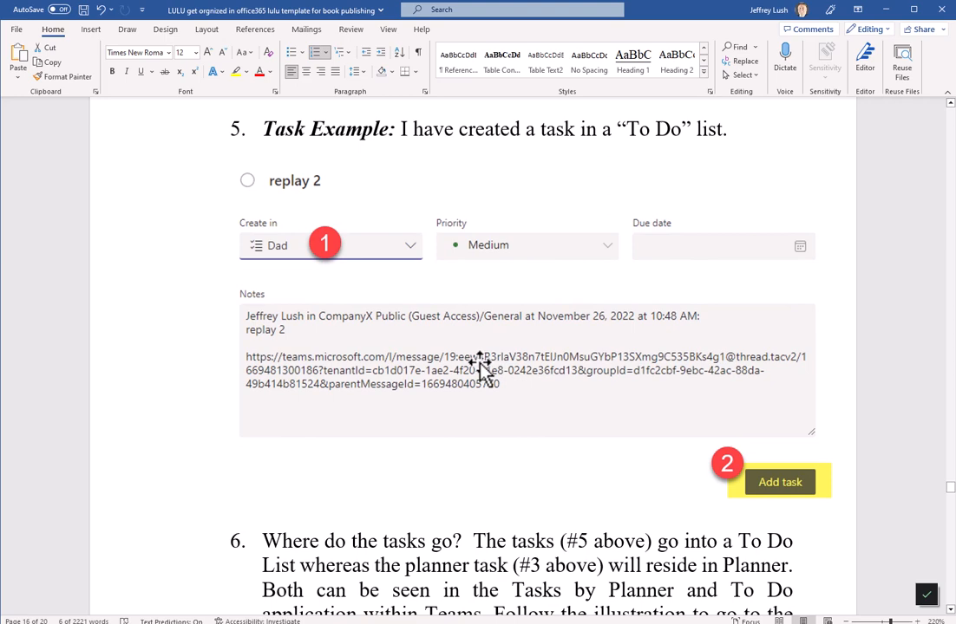
{"action": "scroll", "coordinate": [482, 369], "scroll_direction": "up", "scroll_amount": 9}
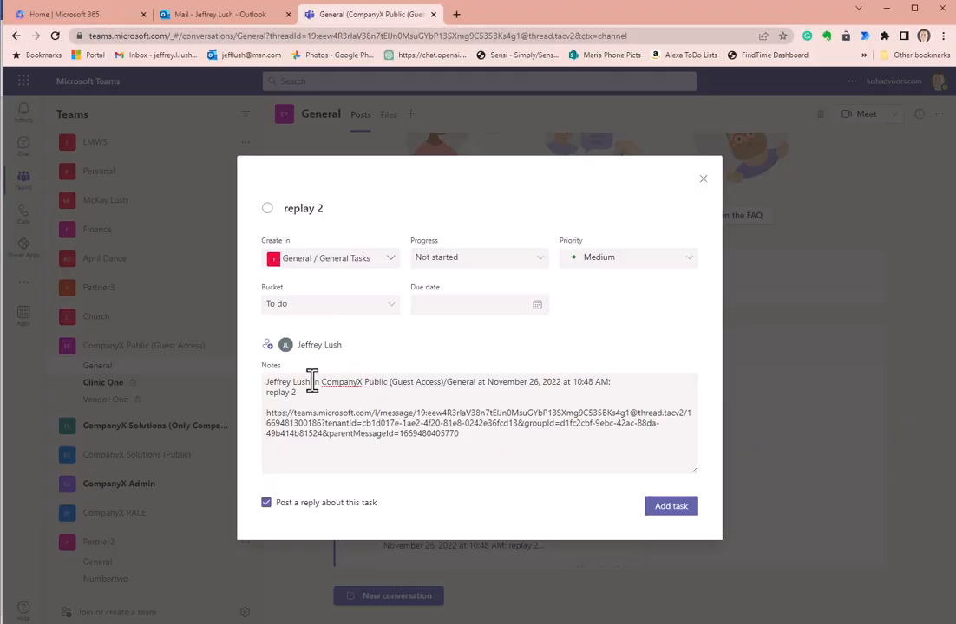
Return to Teams, discard the "replay 2" task draft, and review the details of the existing task from its channel post.
{"action": "left_click", "coordinate": [703, 181]}
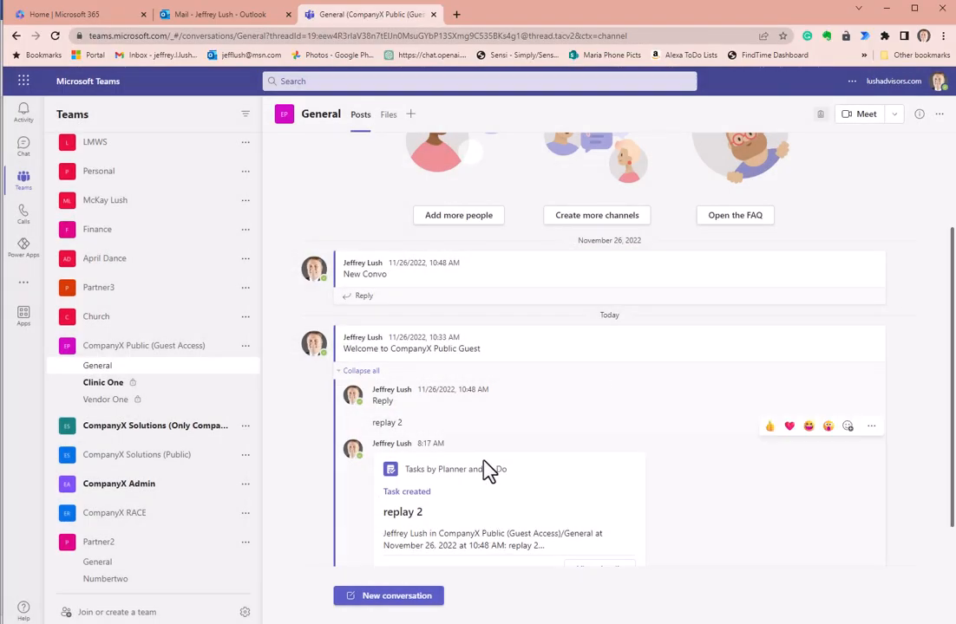
{"action": "scroll", "coordinate": [517, 469], "scroll_direction": "down", "scroll_amount": 1}
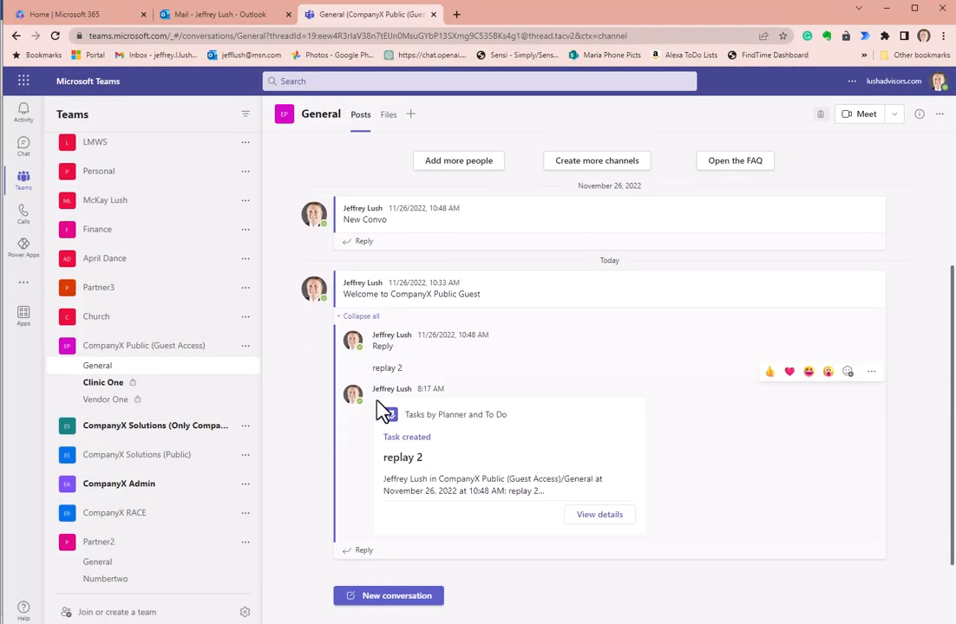
{"action": "left_click", "coordinate": [615, 519]}
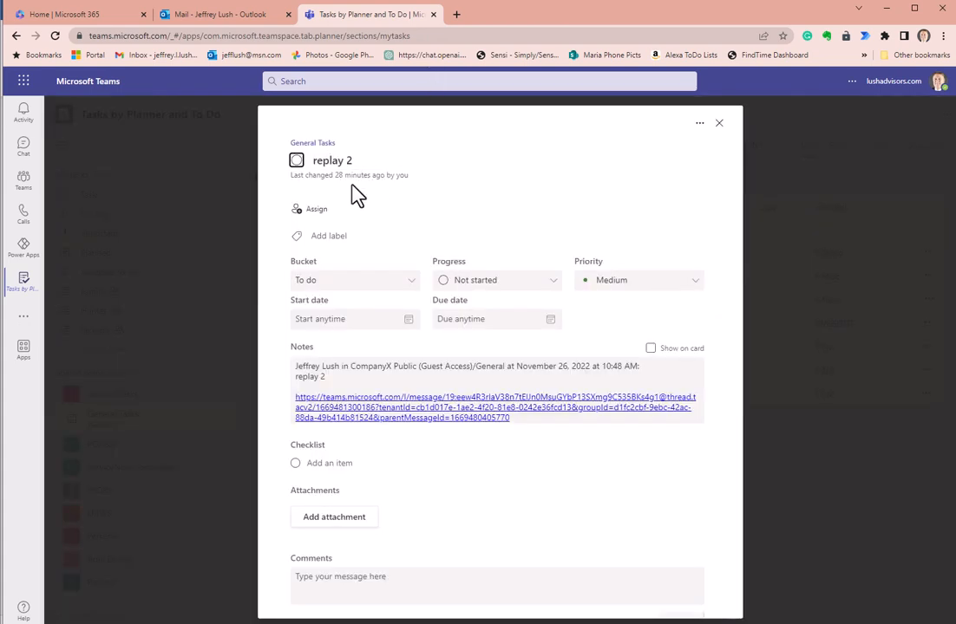
{"action": "scroll", "coordinate": [380, 314], "scroll_direction": "down", "scroll_amount": 2}
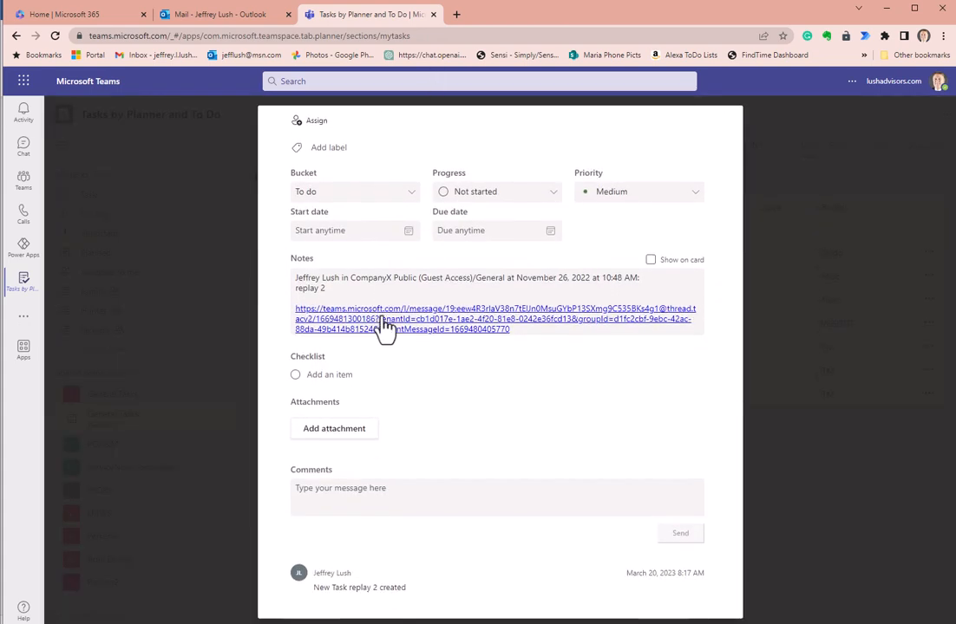
{"action": "scroll", "coordinate": [401, 484], "scroll_direction": "up", "scroll_amount": 2}
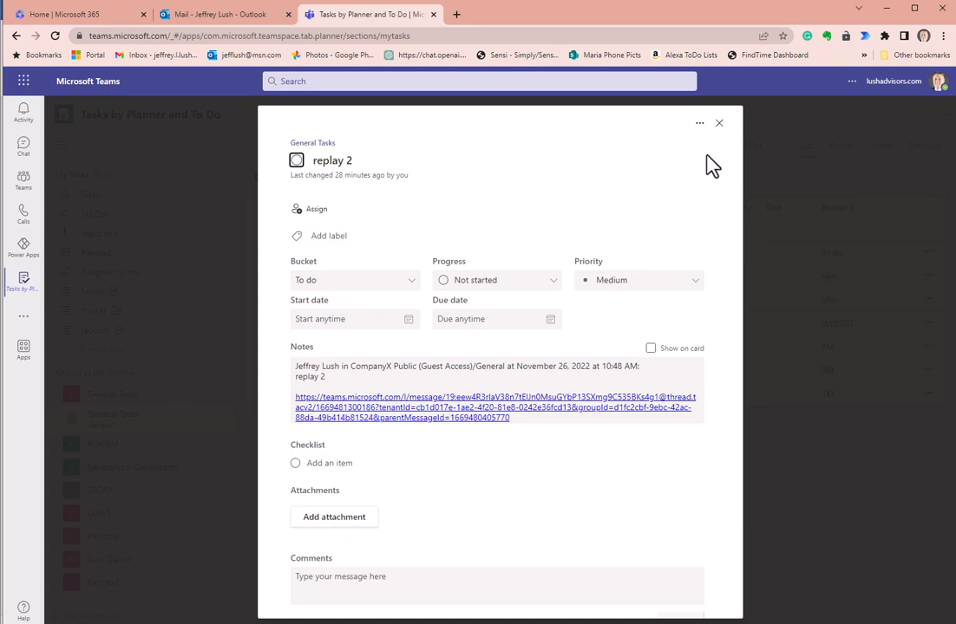
{"action": "left_click", "coordinate": [720, 125]}
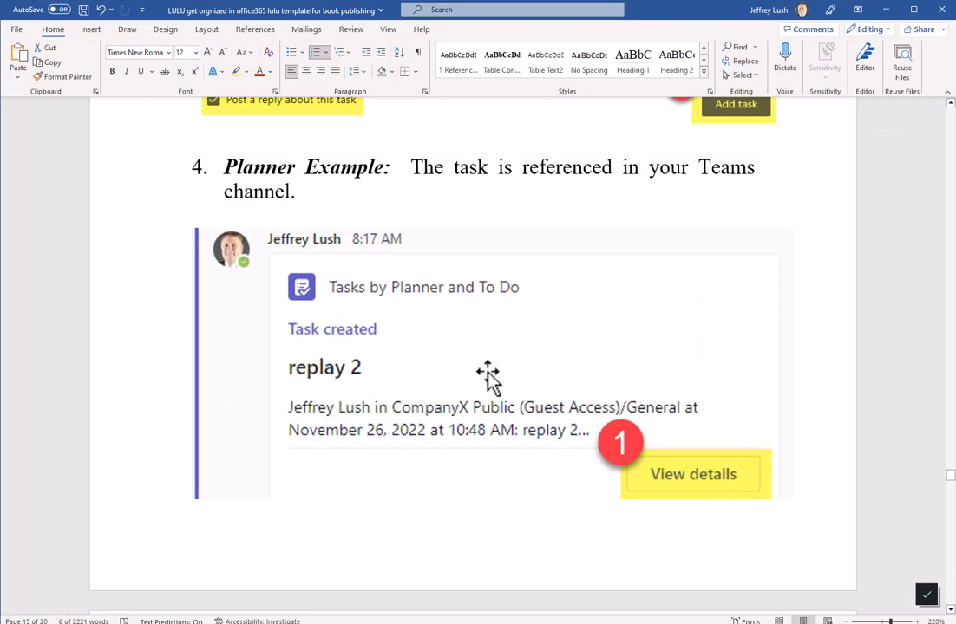
Consult the Word guide's To Do example, and in Teams start a task from the "replay 2" reply with the Dad list as its location.
{"action": "scroll", "coordinate": [488, 379], "scroll_direction": "down", "scroll_amount": 10}
{"action": "scroll", "coordinate": [488, 380], "scroll_direction": "down", "scroll_amount": 2}
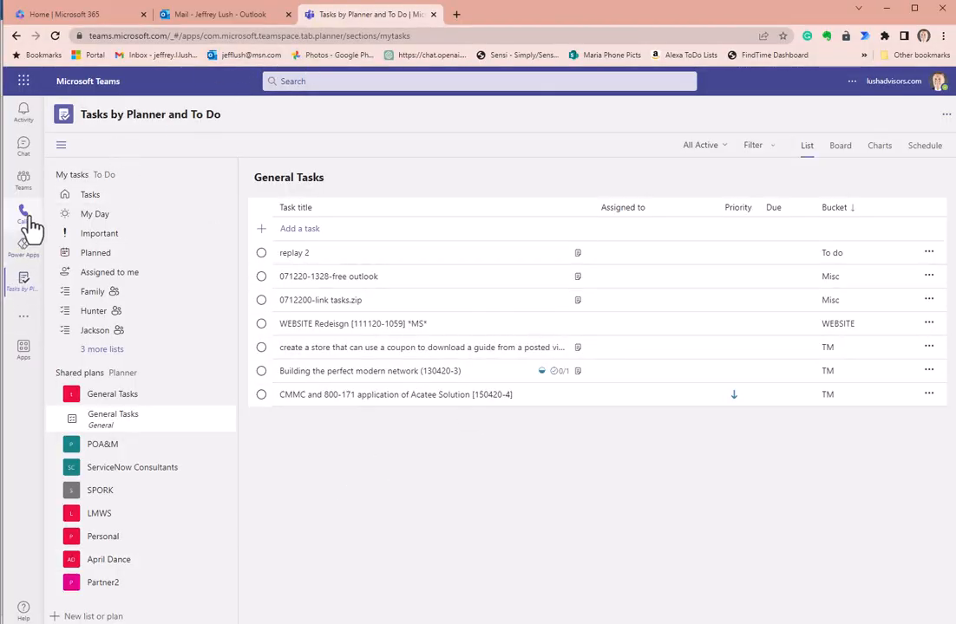
{"action": "left_click", "coordinate": [25, 179]}
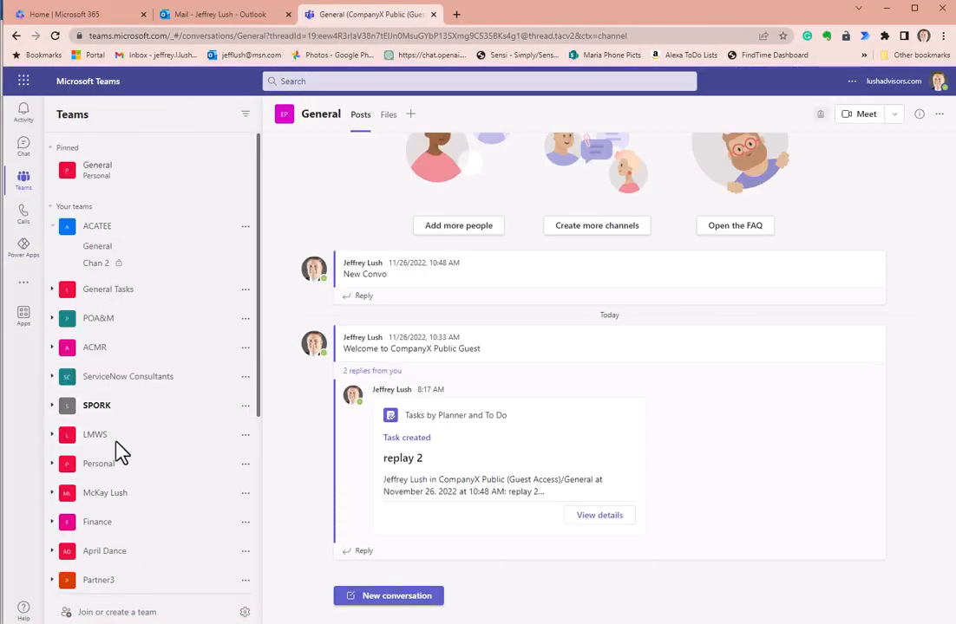
{"action": "scroll", "coordinate": [121, 452], "scroll_direction": "down", "scroll_amount": 4}
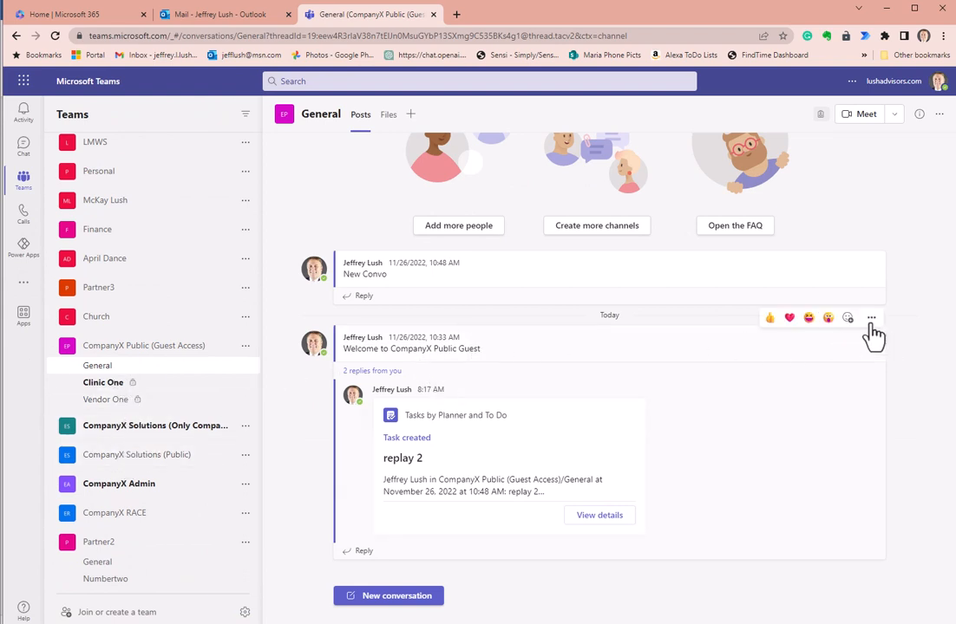
{"action": "left_click", "coordinate": [347, 371]}
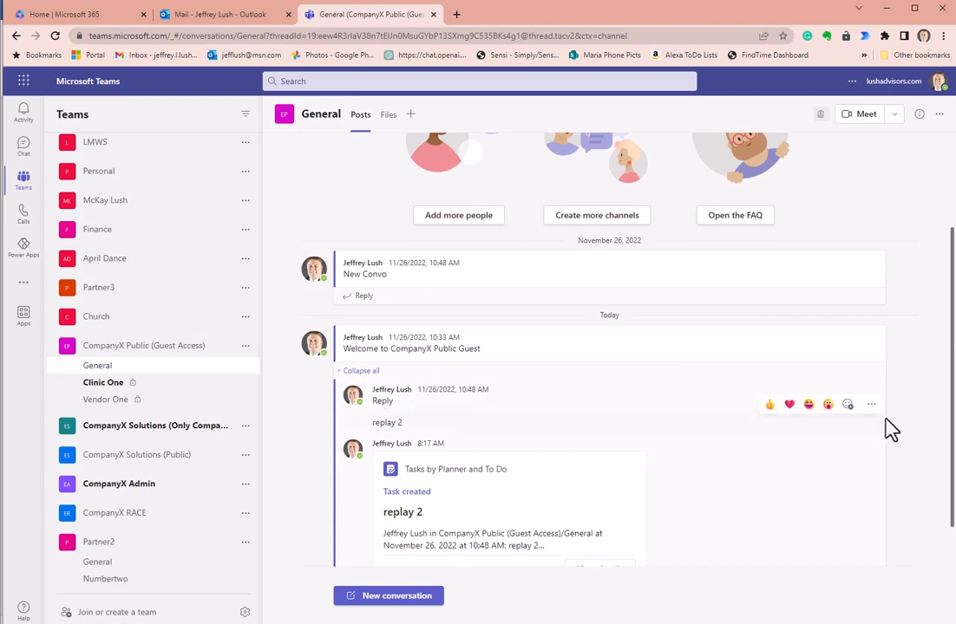
{"action": "left_click", "coordinate": [871, 405]}
{"action": "mouse_move", "coordinate": [862, 386]}
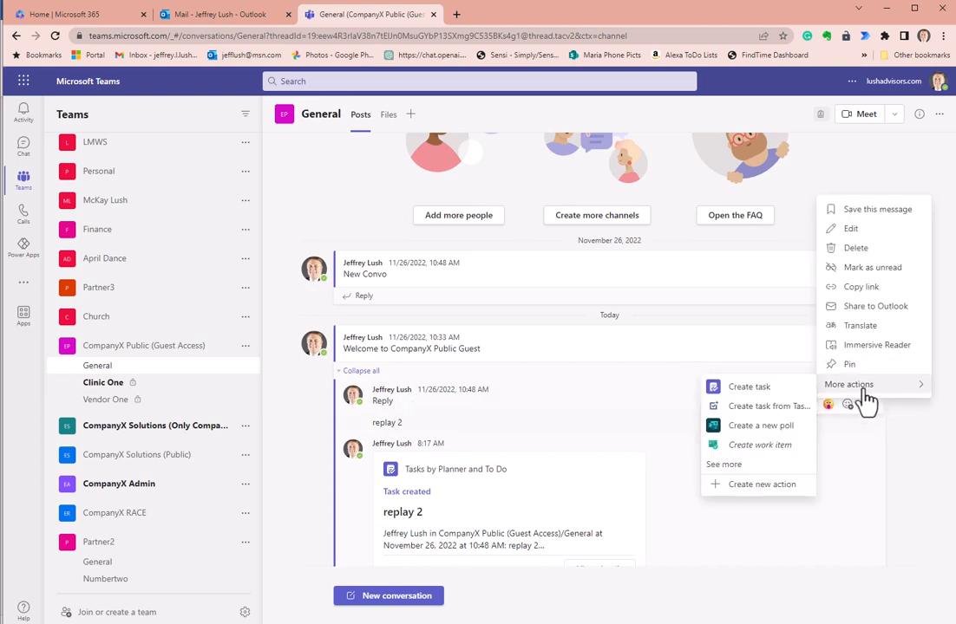
{"action": "left_click", "coordinate": [754, 387]}
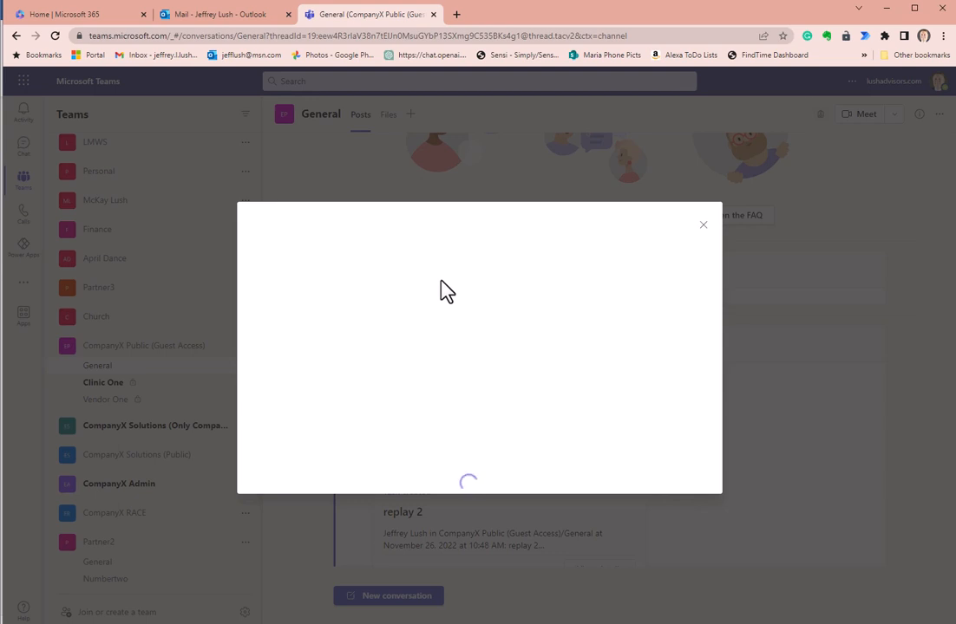
{"action": "left_click", "coordinate": [342, 308]}
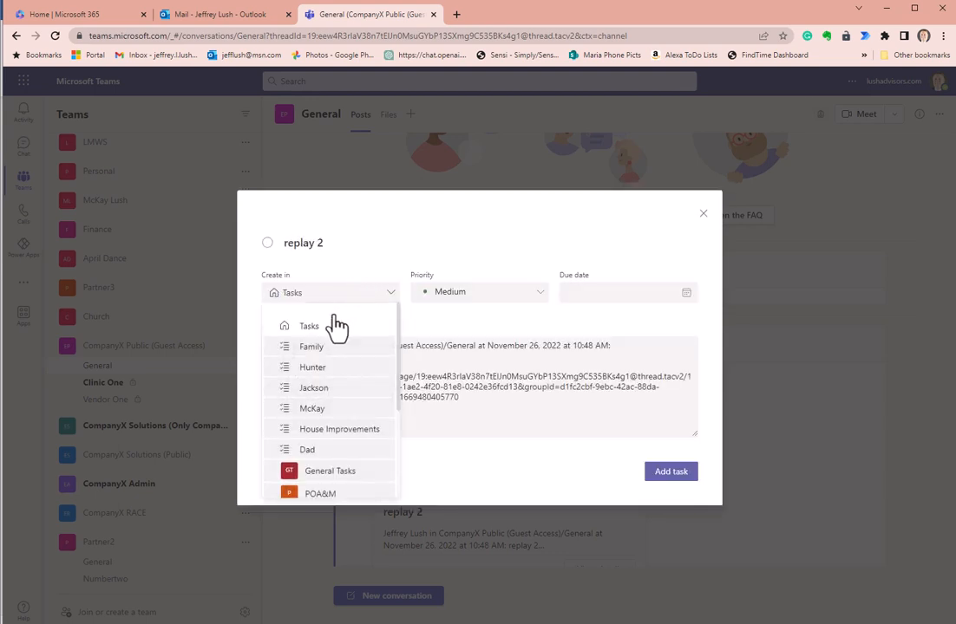
{"action": "left_click", "coordinate": [312, 452]}
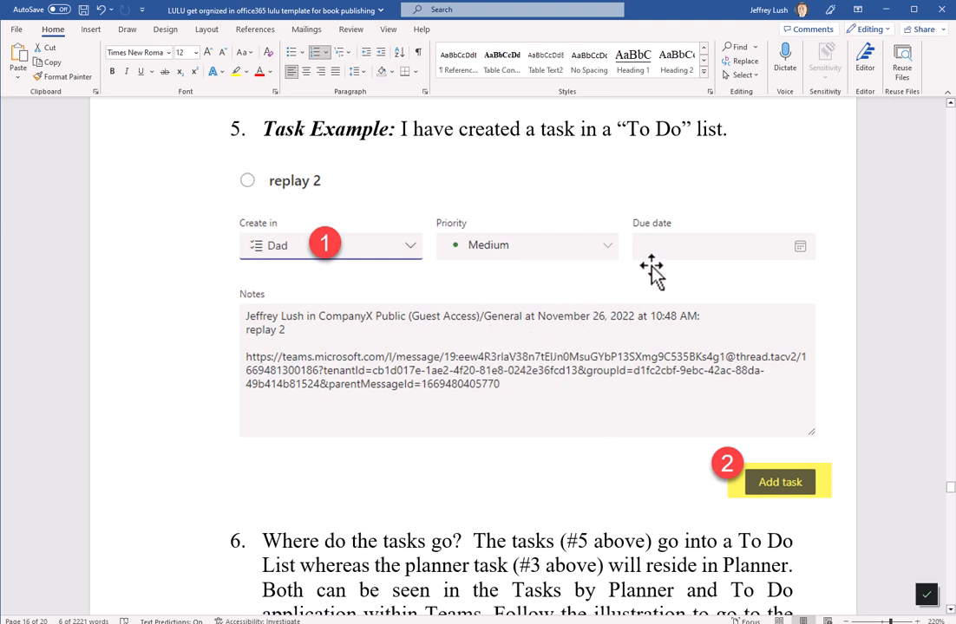
Switch to the Word guide and examine the Planner and To Do task examples and the instructions on where the tasks go.
{"action": "scroll", "coordinate": [597, 335], "scroll_direction": "up", "scroll_amount": 4}
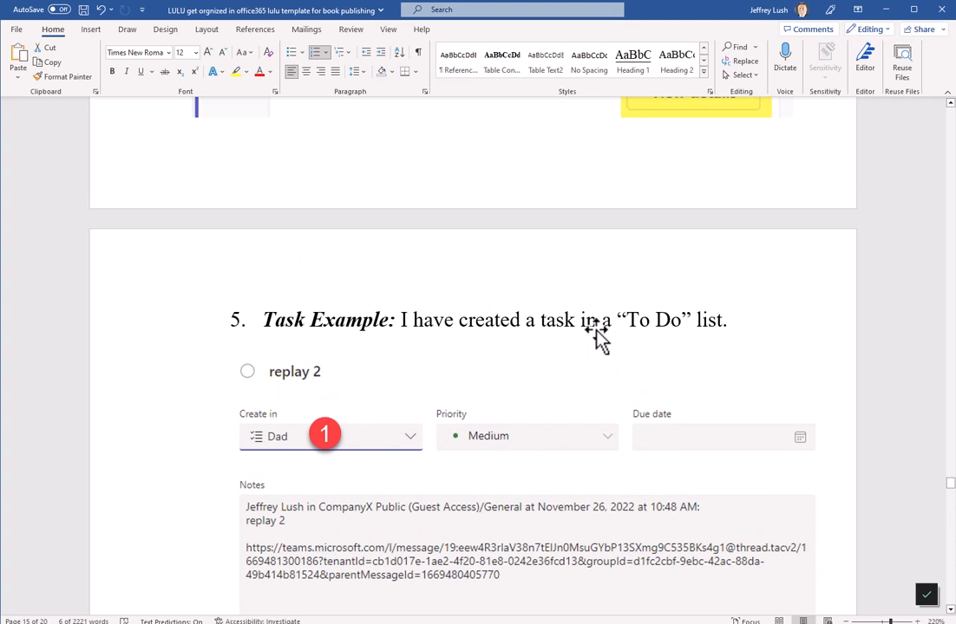
{"action": "scroll", "coordinate": [597, 334], "scroll_direction": "down", "scroll_amount": 5}
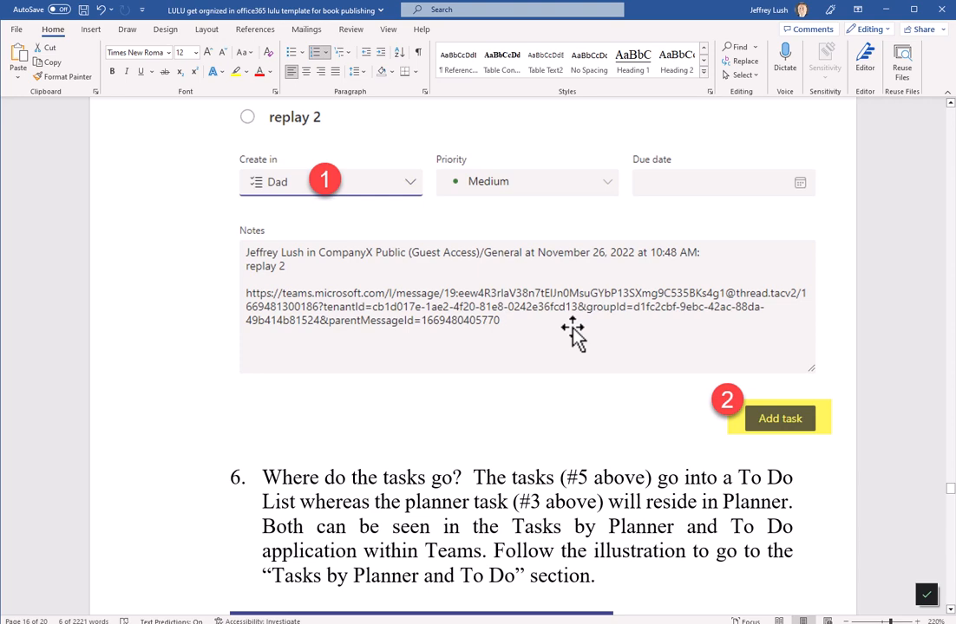
{"action": "scroll", "coordinate": [573, 334], "scroll_direction": "up", "scroll_amount": 1}
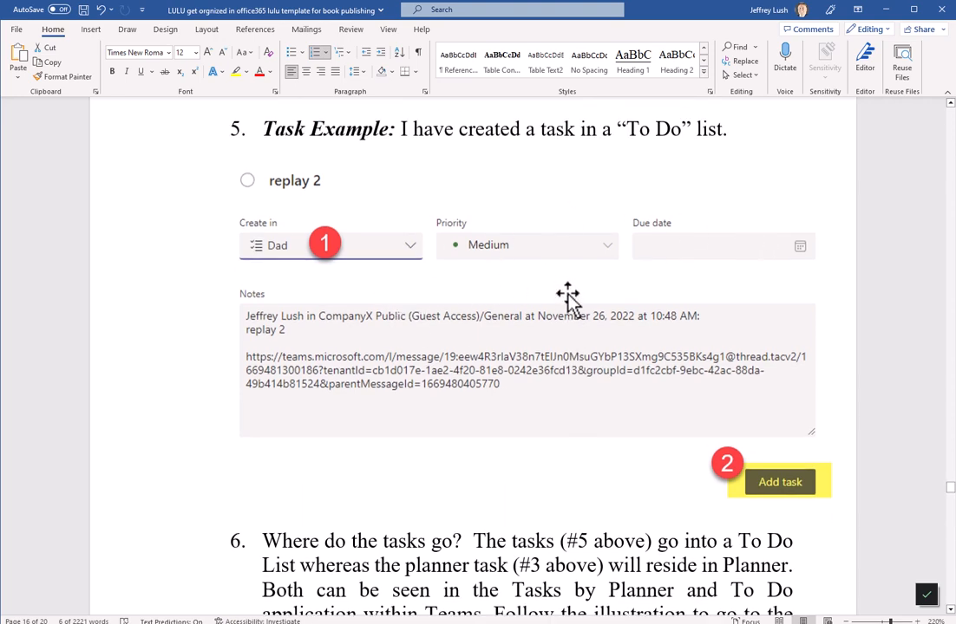
{"action": "scroll", "coordinate": [572, 313], "scroll_direction": "up", "scroll_amount": 15}
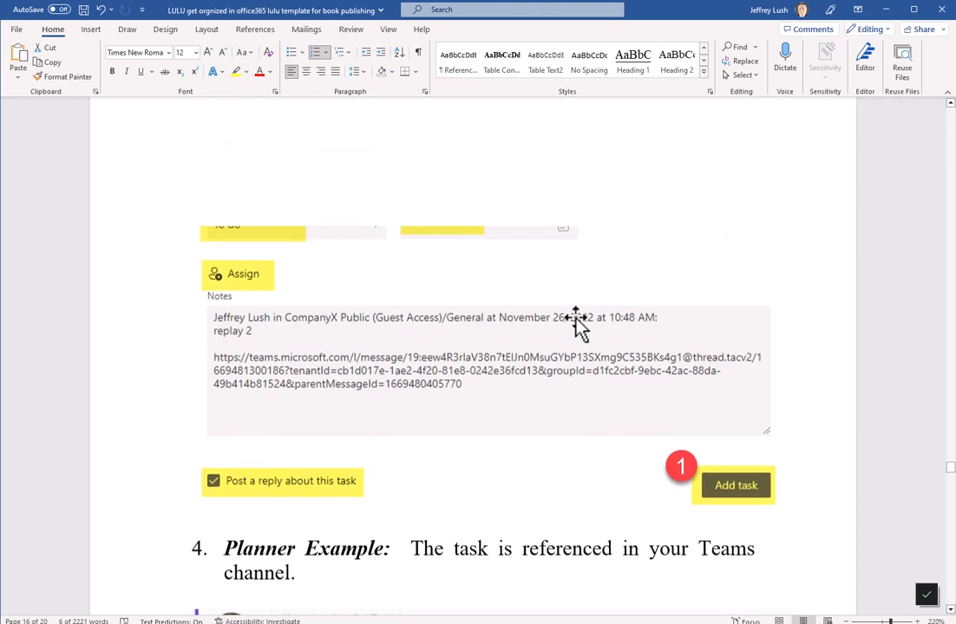
{"action": "scroll", "coordinate": [576, 317], "scroll_direction": "up", "scroll_amount": 5}
{"action": "scroll", "coordinate": [575, 318], "scroll_direction": "down", "scroll_amount": 3}
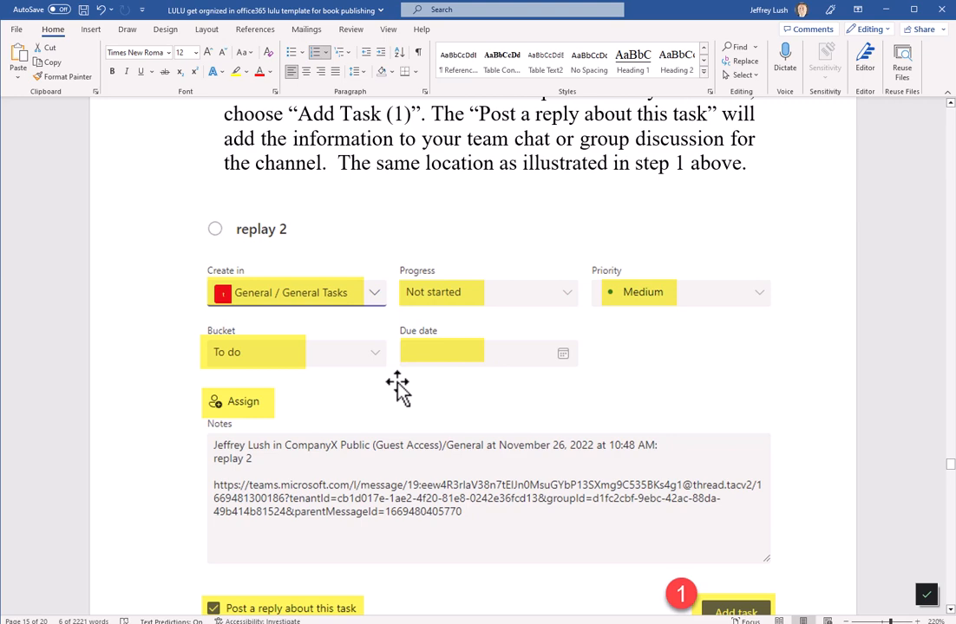
{"action": "scroll", "coordinate": [397, 388], "scroll_direction": "down", "scroll_amount": 1}
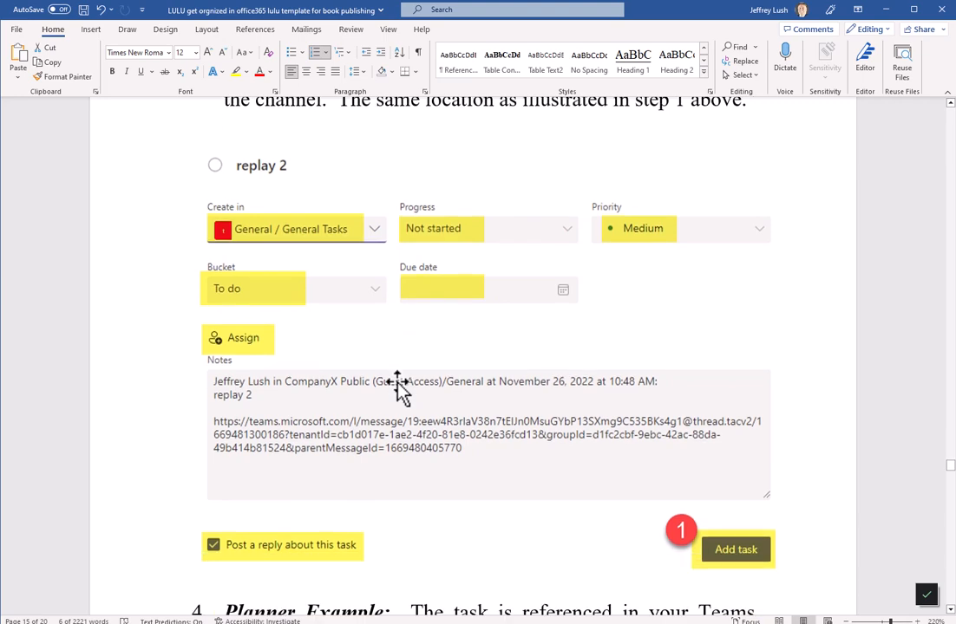
{"action": "scroll", "coordinate": [397, 391], "scroll_direction": "down", "scroll_amount": 10}
{"action": "scroll", "coordinate": [398, 394], "scroll_direction": "up", "scroll_amount": 5}
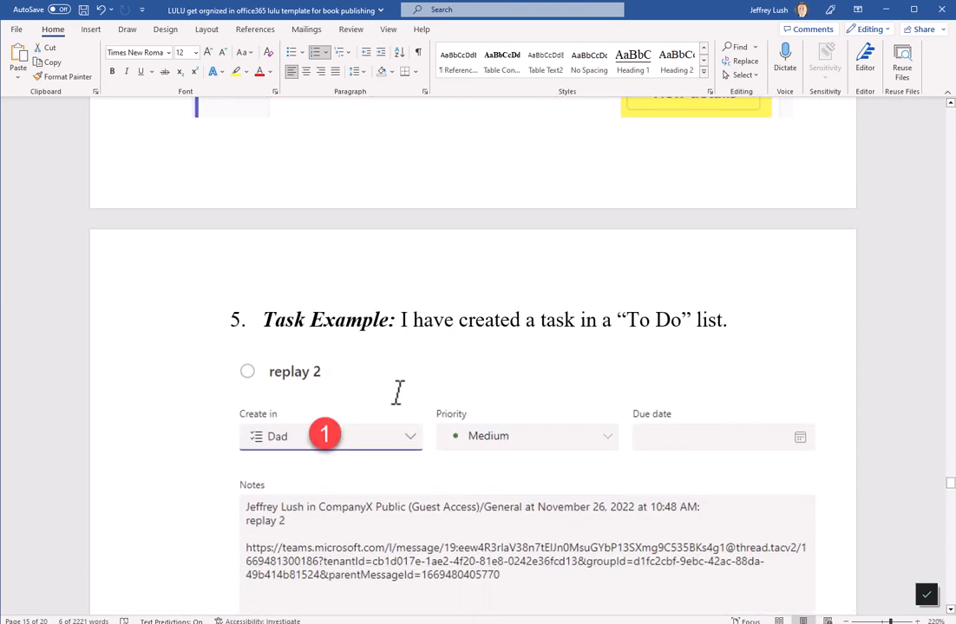
{"action": "scroll", "coordinate": [398, 395], "scroll_direction": "up", "scroll_amount": 6}
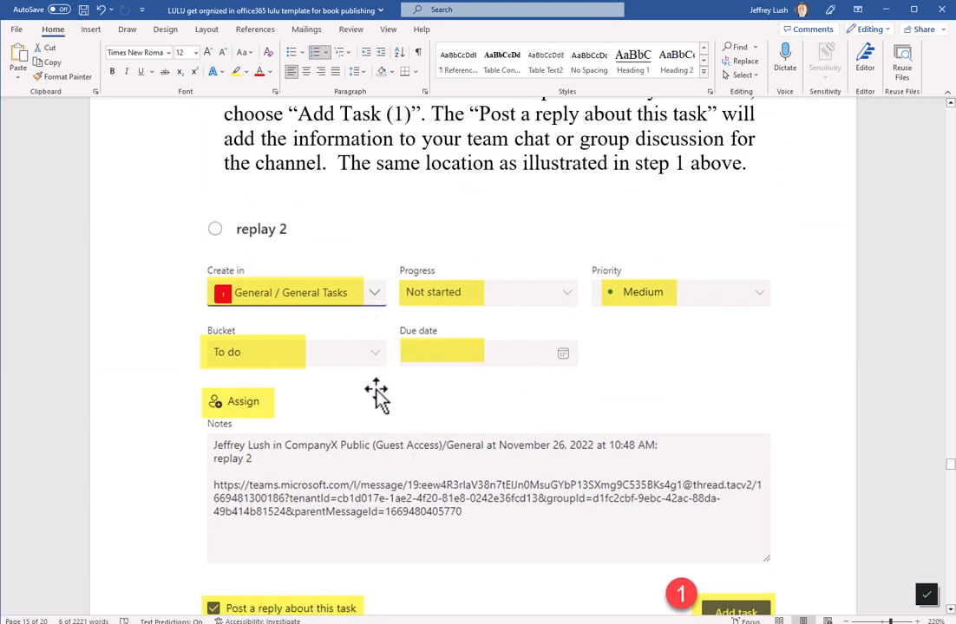
{"action": "scroll", "coordinate": [375, 399], "scroll_direction": "down", "scroll_amount": 12}
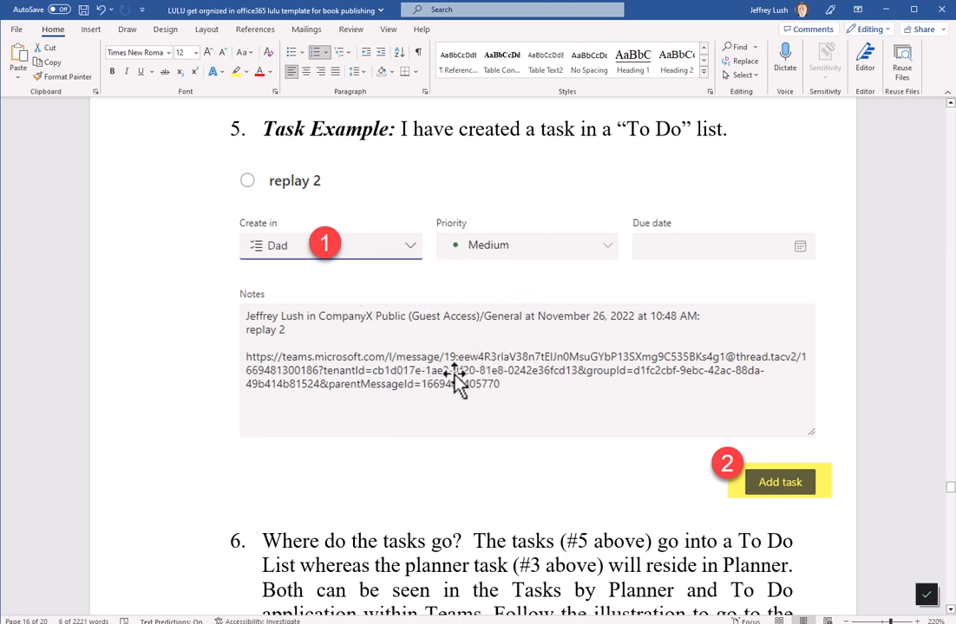
{"action": "scroll", "coordinate": [447, 373], "scroll_direction": "down", "scroll_amount": 5}
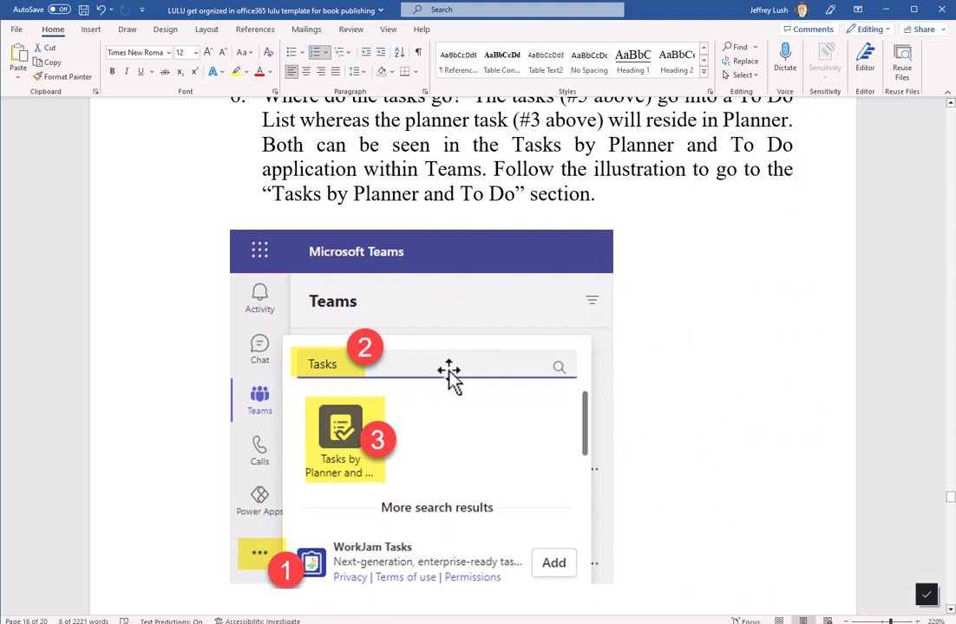
{"action": "scroll", "coordinate": [449, 375], "scroll_direction": "down", "scroll_amount": 1}
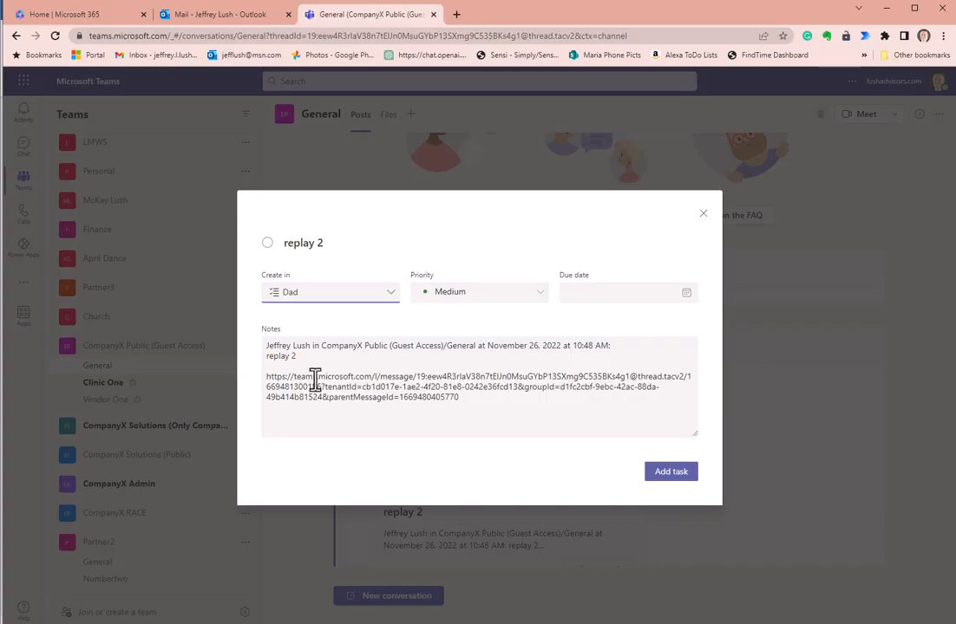
Return to Teams, discard the task draft, and try adding a Tasks by Planner and To Do tab to the General channel.
{"action": "left_click", "coordinate": [703, 213]}
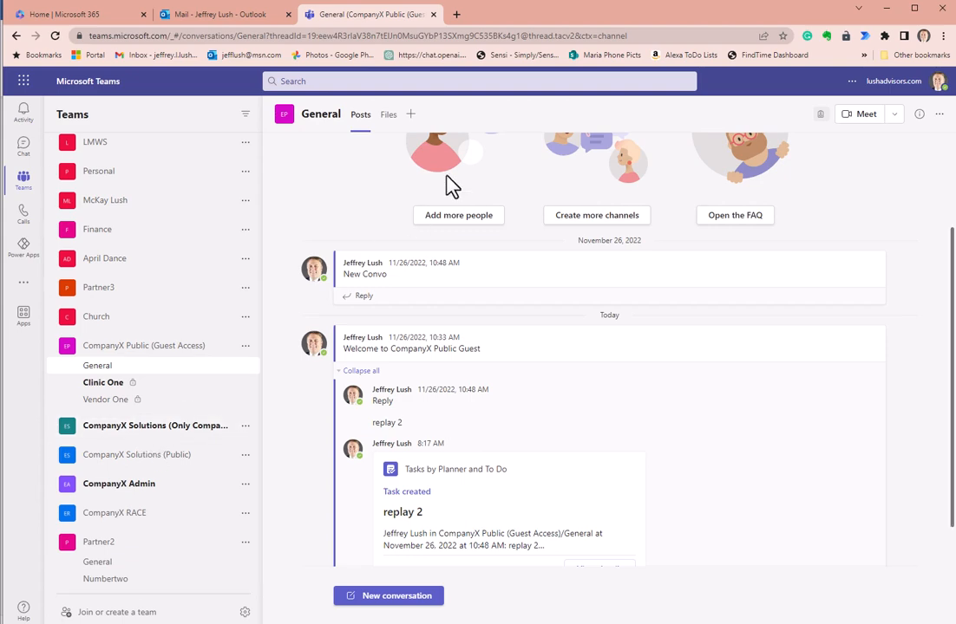
{"action": "left_click", "coordinate": [412, 116]}
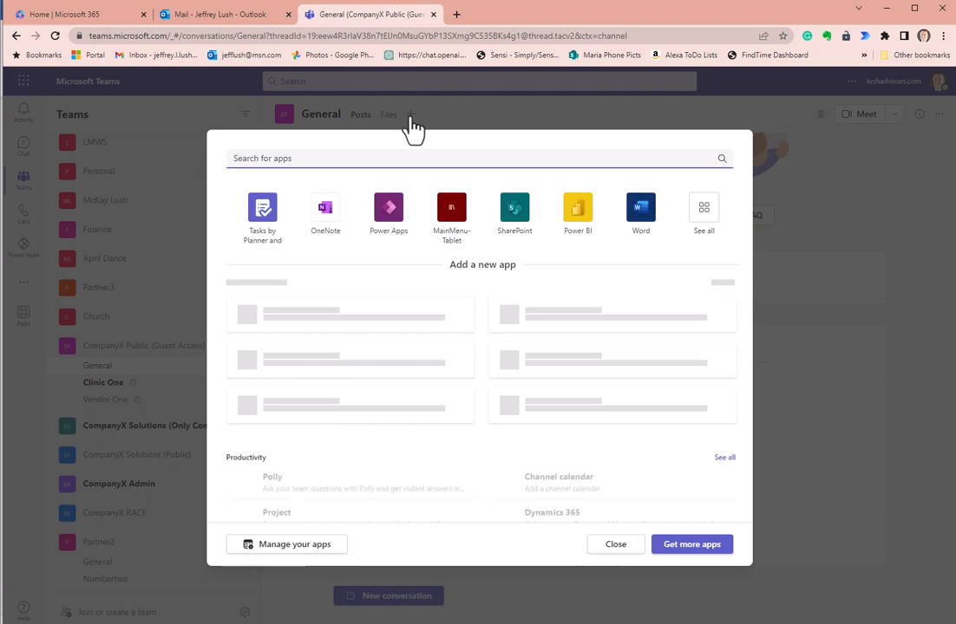
{"action": "left_click", "coordinate": [265, 221]}
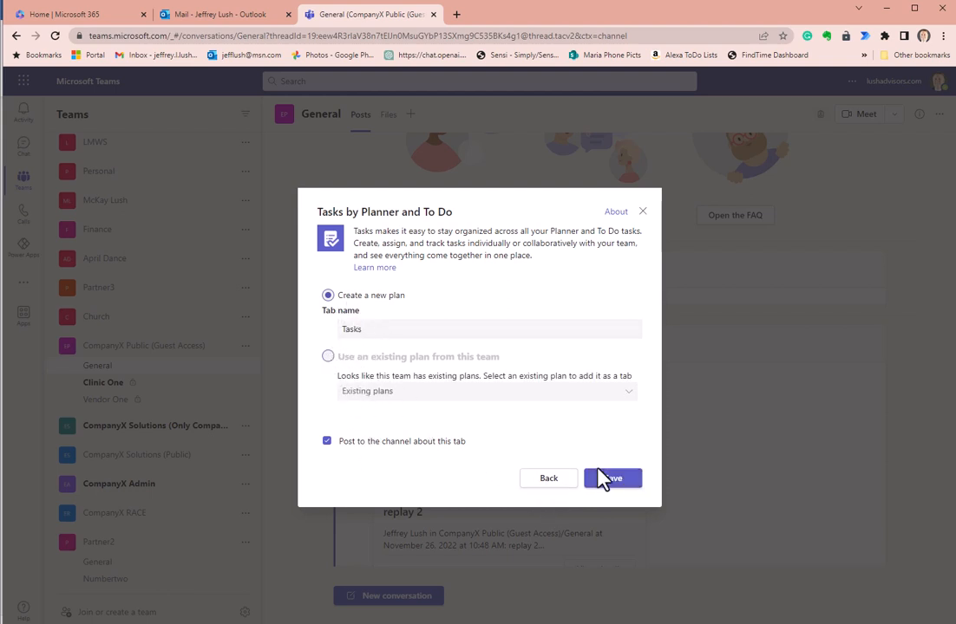
{"action": "left_click", "coordinate": [643, 211]}
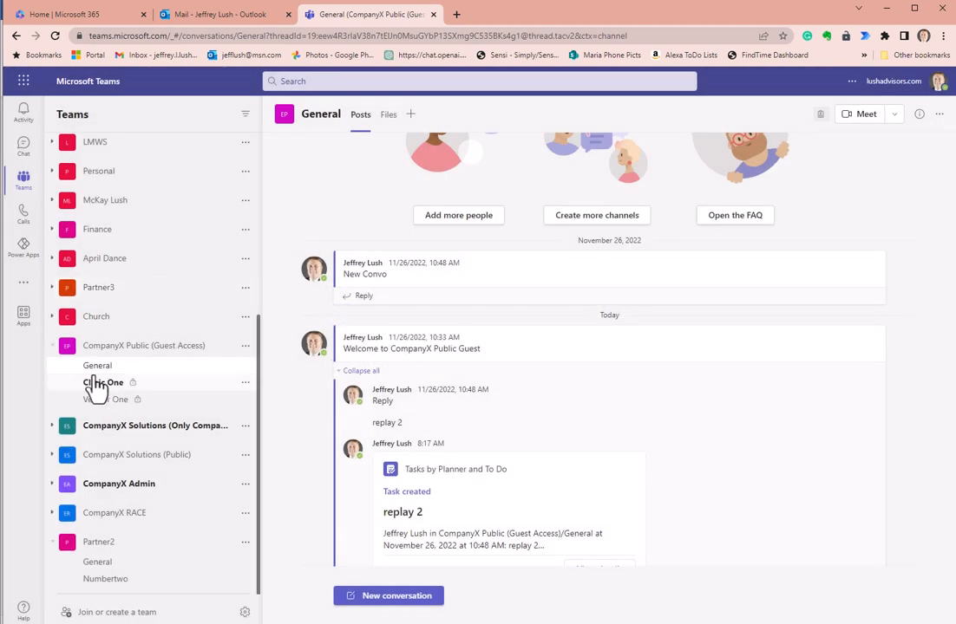
Search the Teams apps for "task" and open Tasks by Planner and To Do.
{"action": "left_click", "coordinate": [25, 288]}
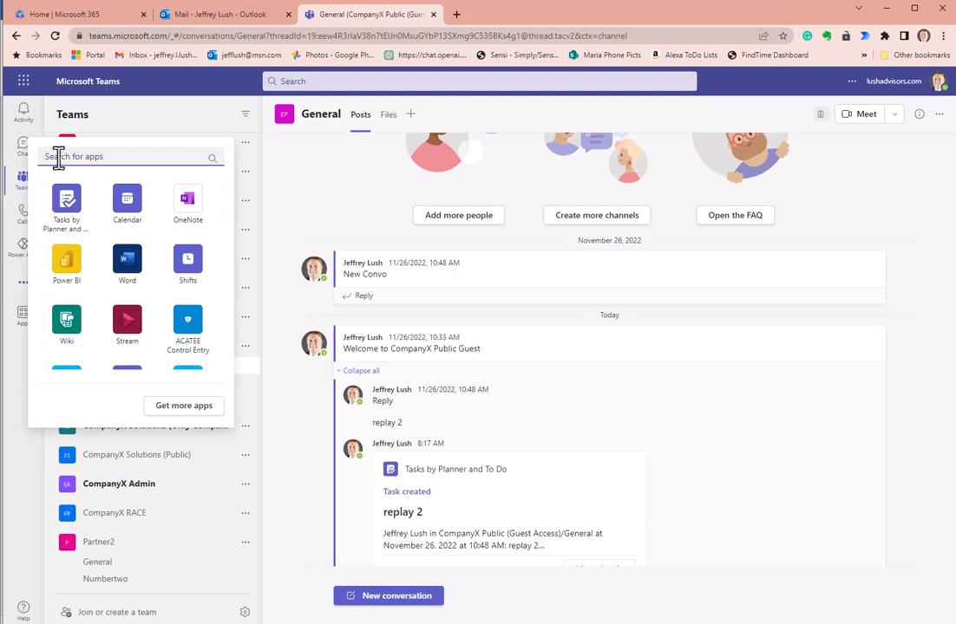
{"action": "type", "text": "task"}
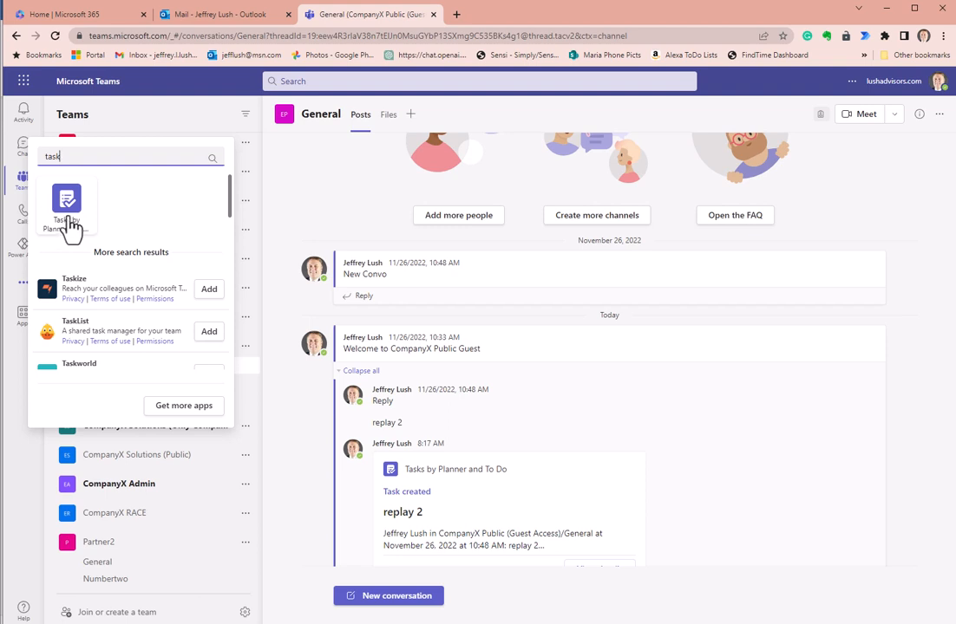
{"action": "left_click", "coordinate": [67, 204]}
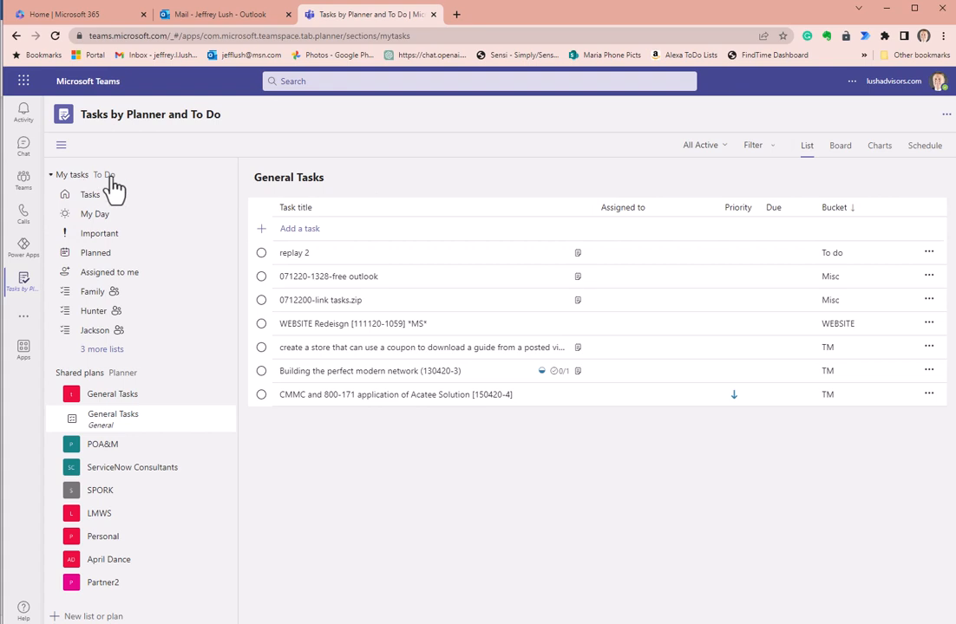
Collapse and re-expand the My tasks group, and show its additional To Do lists.
{"action": "left_click", "coordinate": [51, 176]}
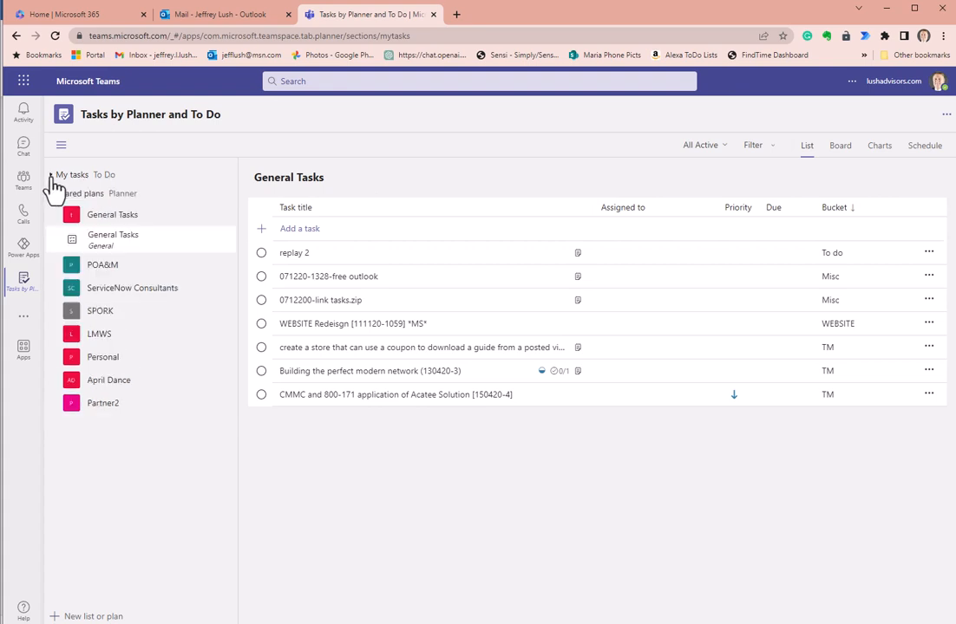
{"action": "left_click", "coordinate": [52, 176]}
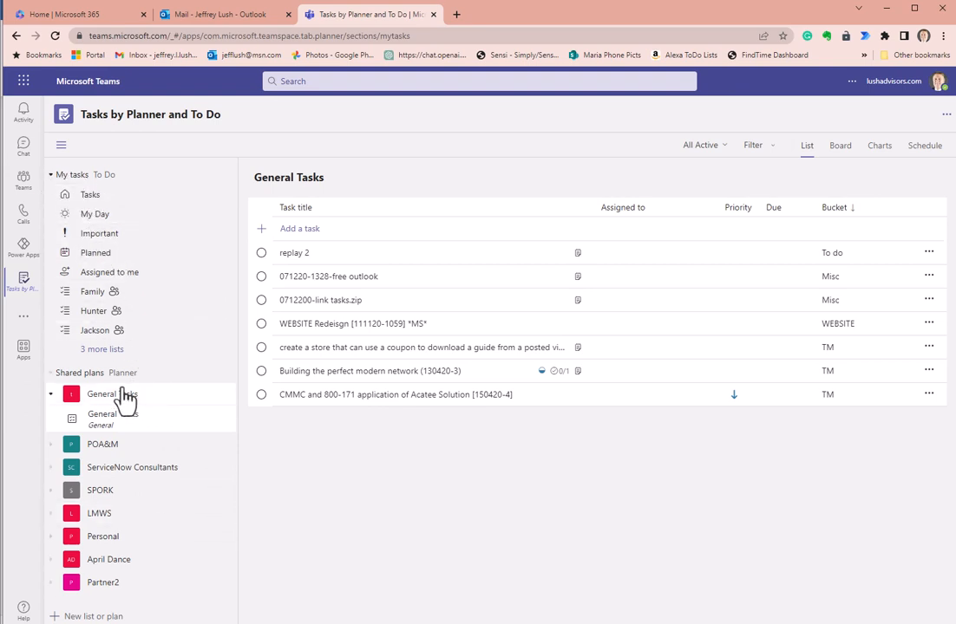
{"action": "left_click", "coordinate": [111, 350]}
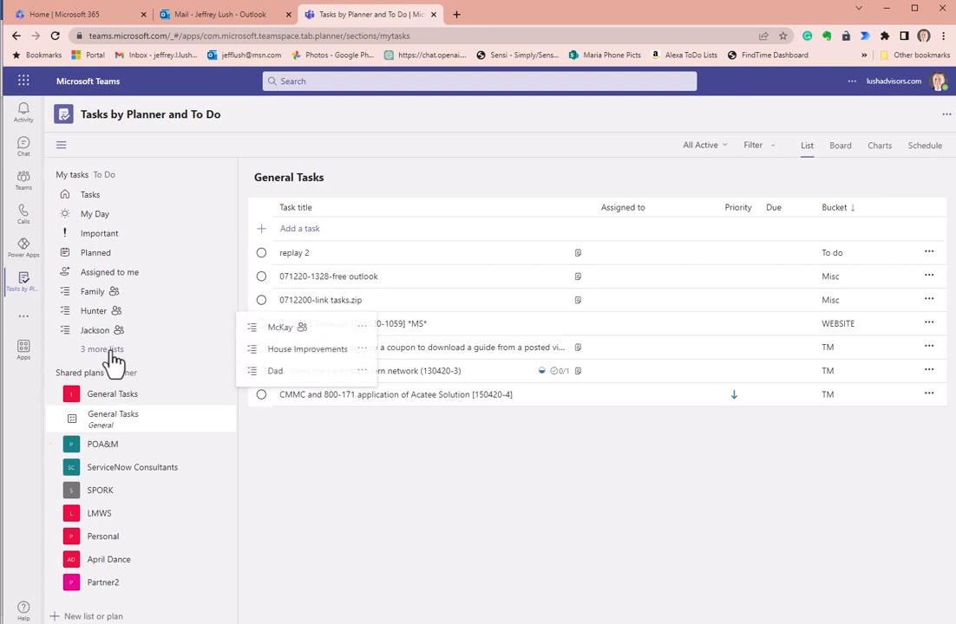
Open the Dad list and view the details of its replay 2 task.
{"action": "left_click", "coordinate": [276, 373]}
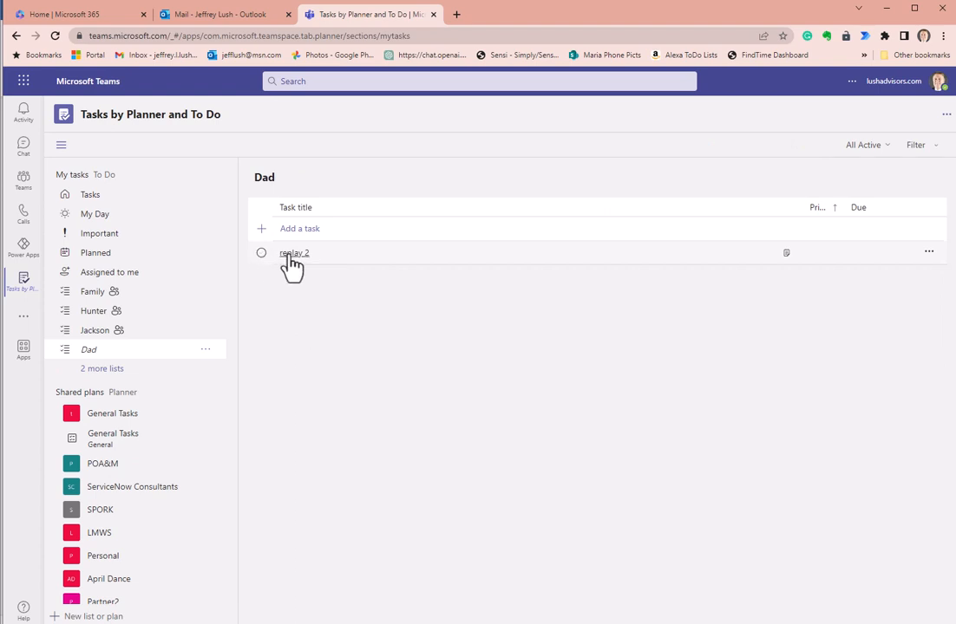
{"action": "left_click", "coordinate": [294, 259]}
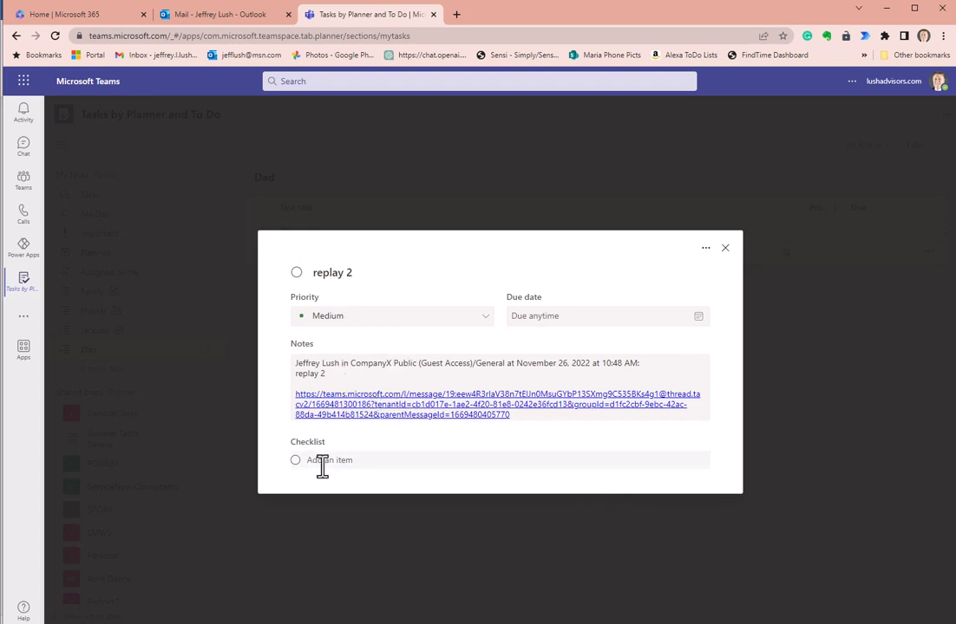
{"action": "left_click", "coordinate": [726, 249]}
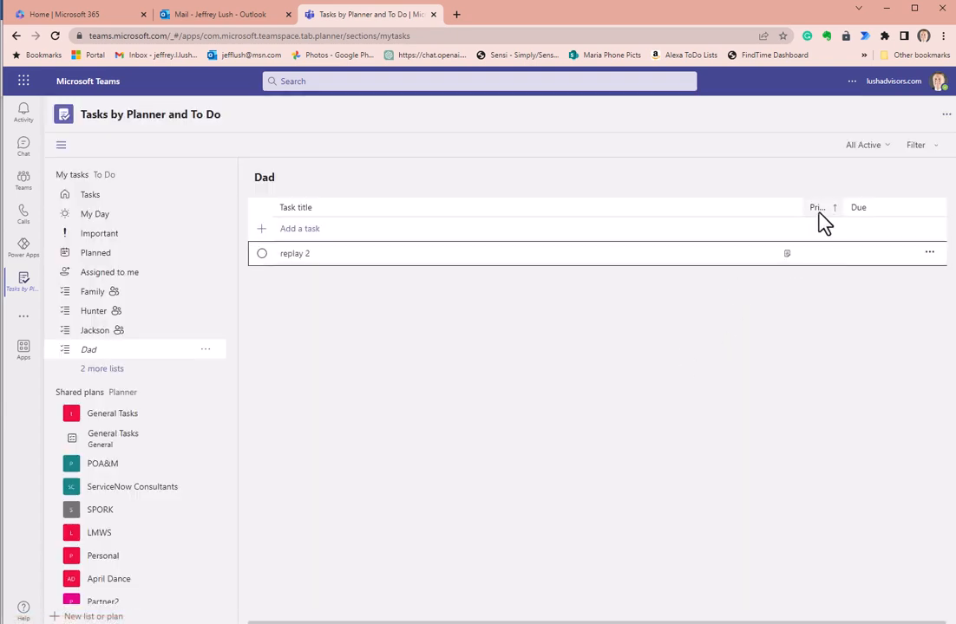
Widen the Priority column of the Dad list and show the additional actions for the replay 2 task.
{"action": "left_click_drag", "start_coordinate": [800, 204], "coordinate": [674, 207]}
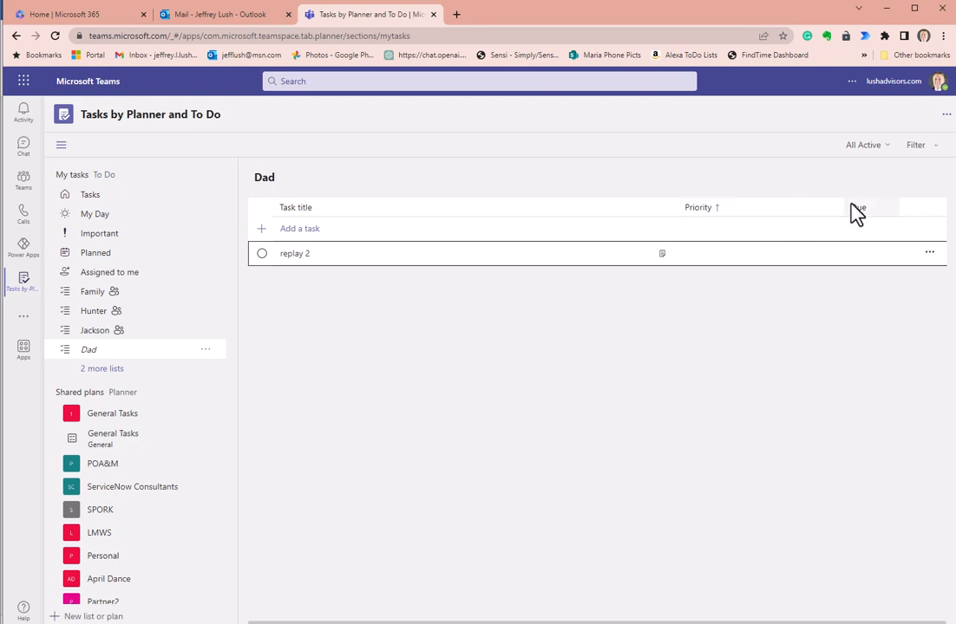
{"action": "left_click", "coordinate": [929, 254]}
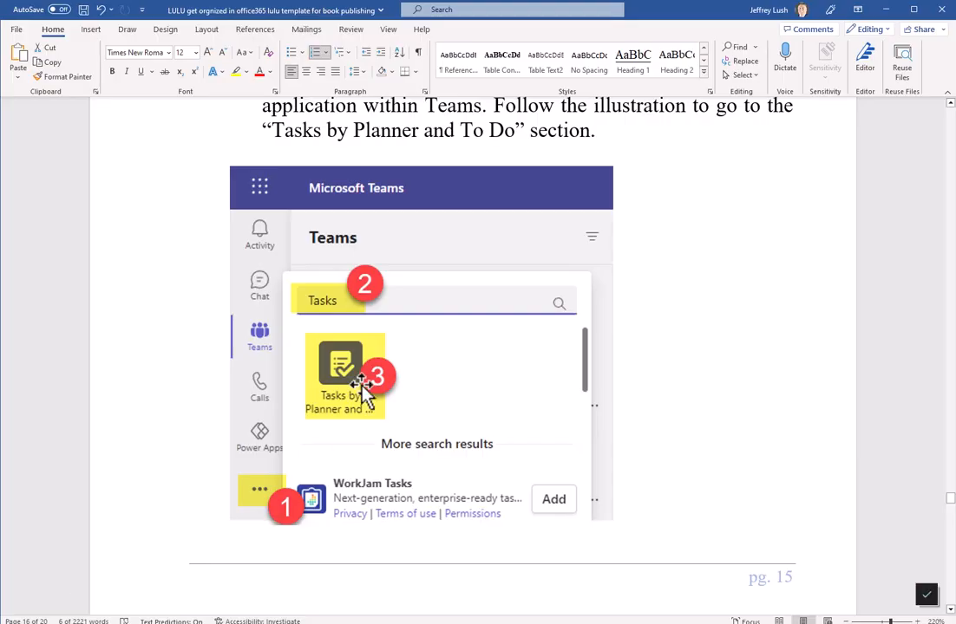
Switch to the Word guide and examine the step 7 instructions and highlighted examples of where the tasks are listed.
{"action": "scroll", "coordinate": [416, 369], "scroll_direction": "down", "scroll_amount": 10}
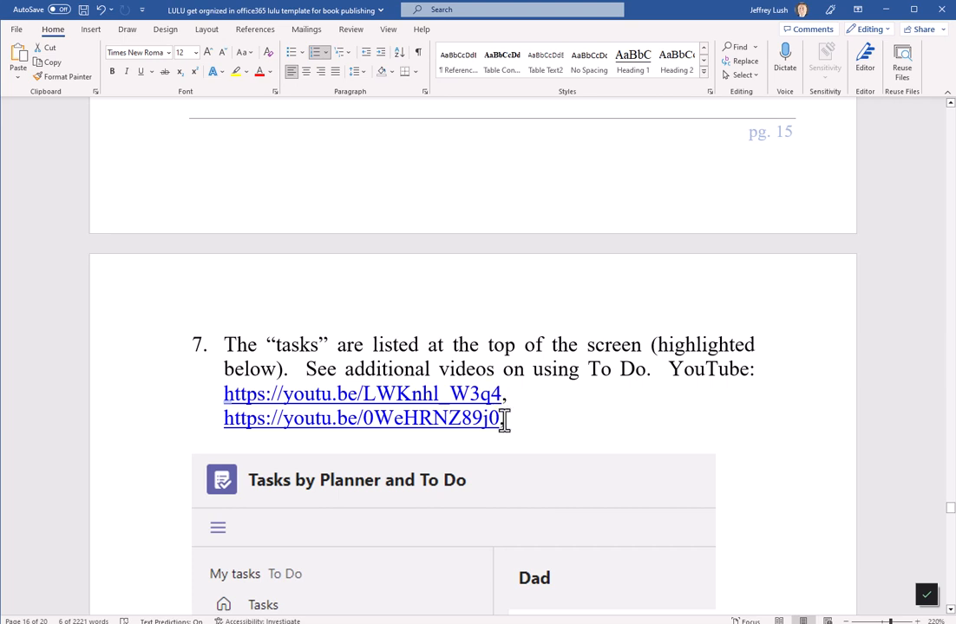
{"action": "scroll", "coordinate": [566, 367], "scroll_direction": "down", "scroll_amount": 5}
{"action": "scroll", "coordinate": [572, 367], "scroll_direction": "up", "scroll_amount": 2}
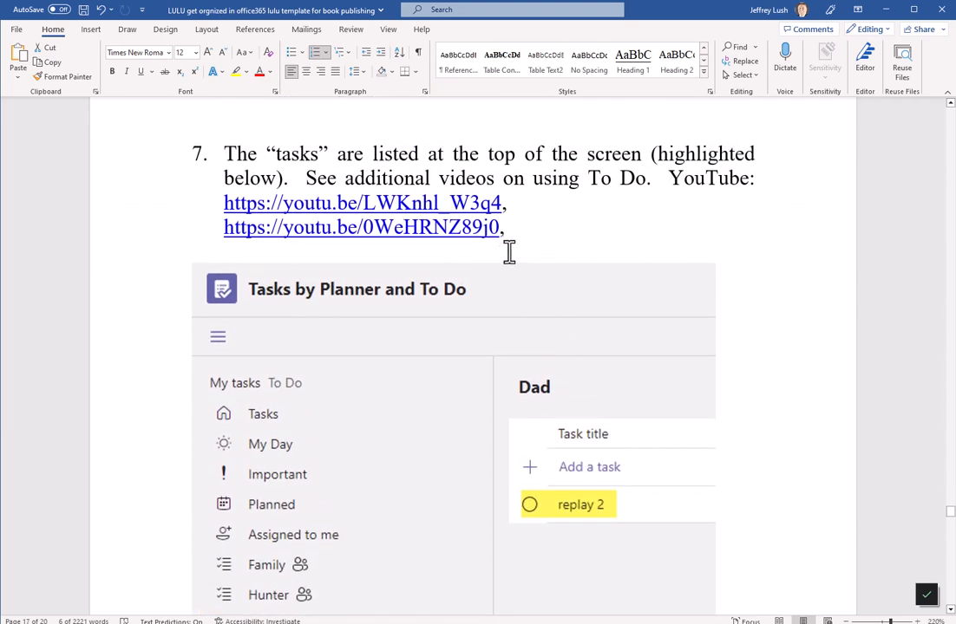
{"action": "scroll", "coordinate": [509, 254], "scroll_direction": "down", "scroll_amount": 8}
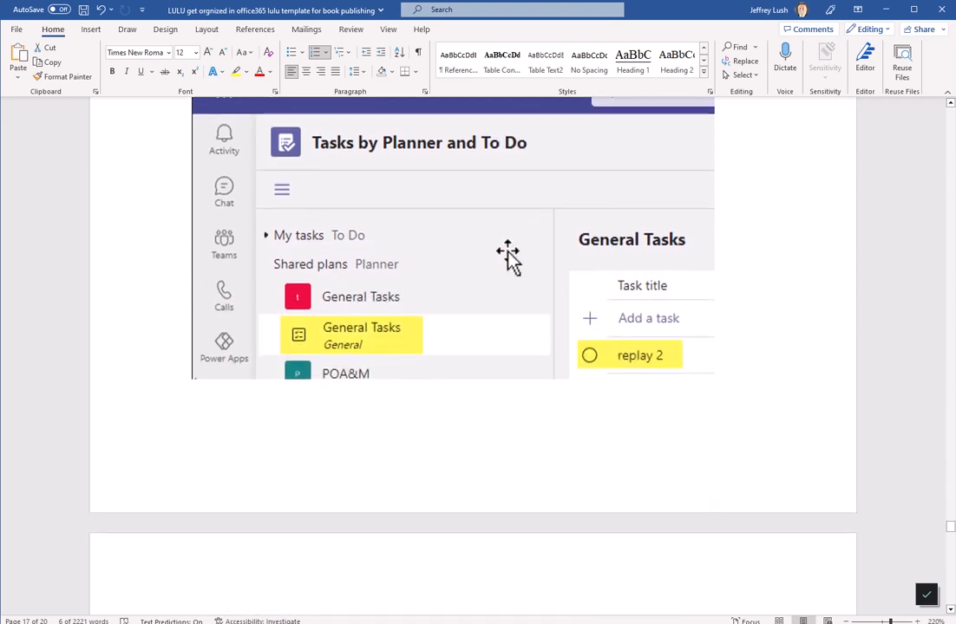
{"action": "scroll", "coordinate": [509, 253], "scroll_direction": "down", "scroll_amount": 4}
{"action": "scroll", "coordinate": [509, 253], "scroll_direction": "up", "scroll_amount": 10}
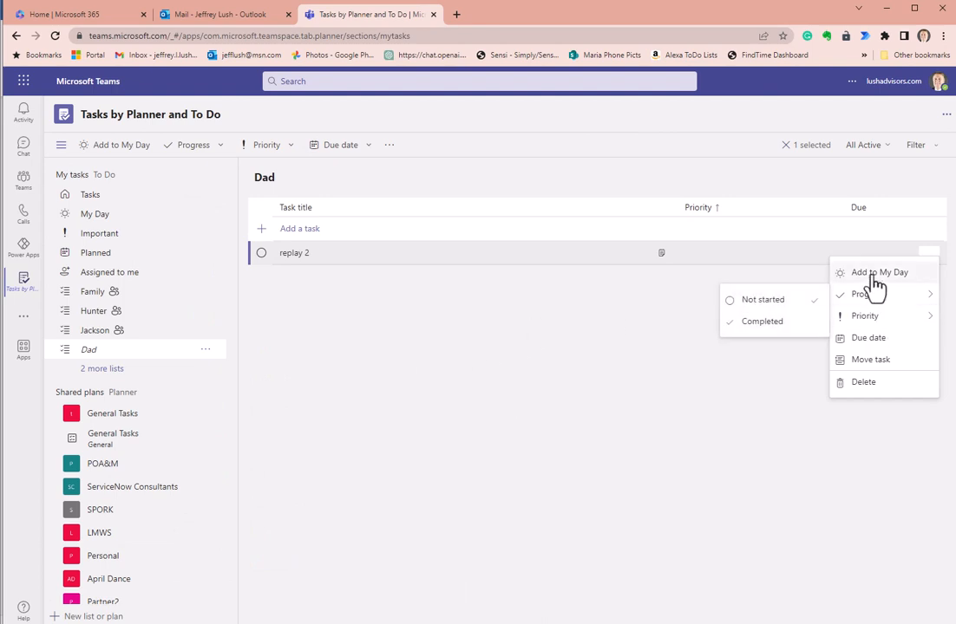
Return to Teams, add the Dad list's replay 2 task to My Day, and open the My Day list.
{"action": "left_click", "coordinate": [578, 368]}
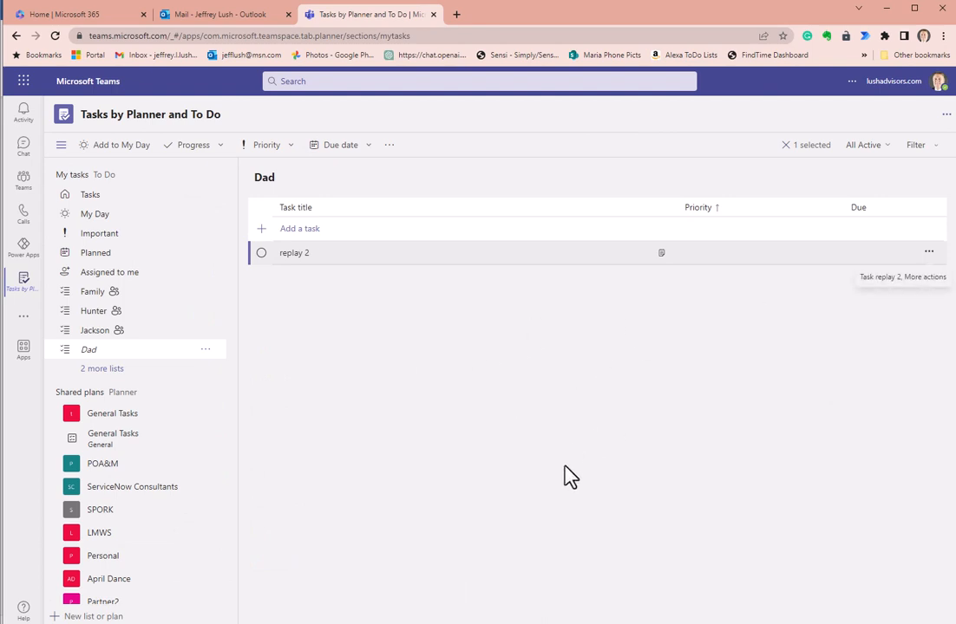
{"action": "left_click", "coordinate": [929, 254]}
{"action": "left_click", "coordinate": [897, 274]}
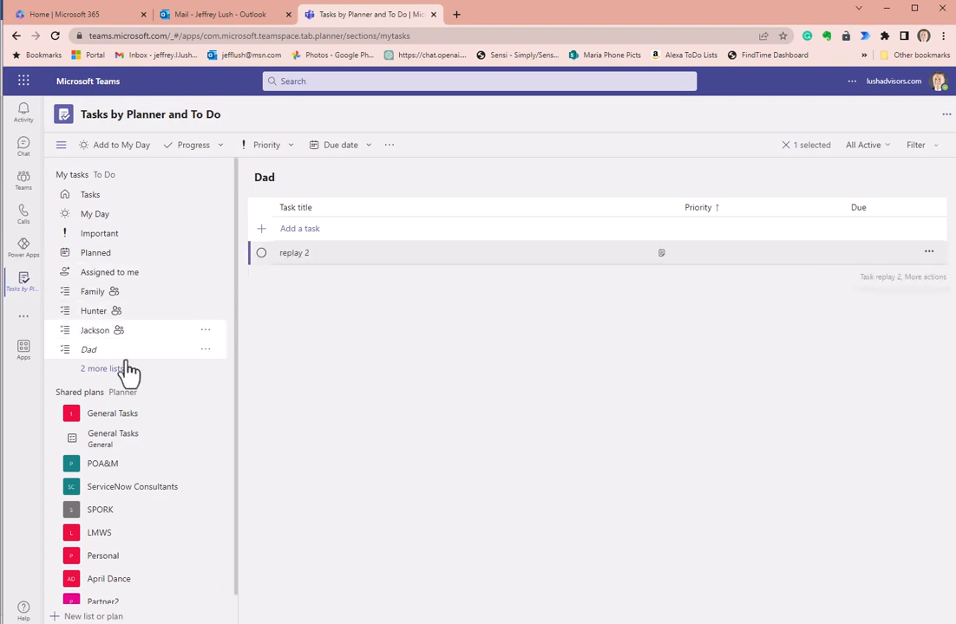
{"action": "left_click", "coordinate": [95, 213]}
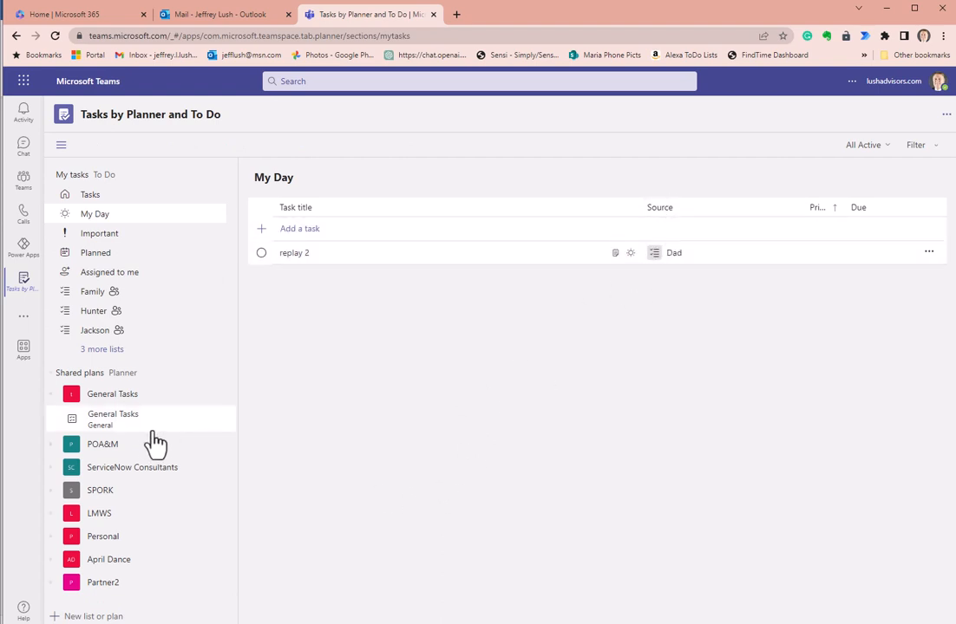
Open the General channel's General Tasks plan and check which actions are available for its replay 2 task.
{"action": "left_click", "coordinate": [108, 427]}
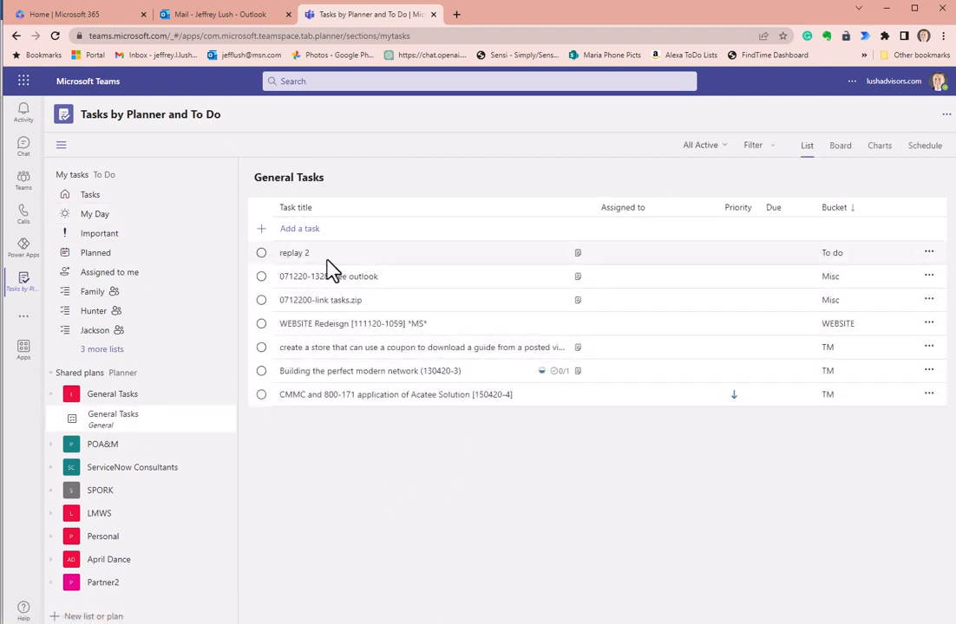
{"action": "left_click", "coordinate": [929, 252]}
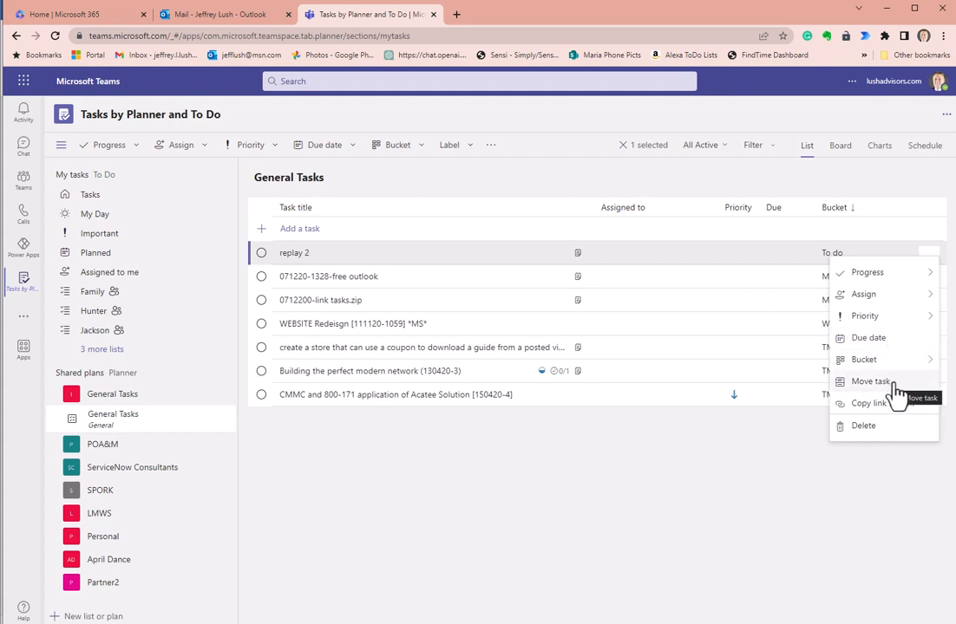
{"action": "left_click", "coordinate": [698, 473]}
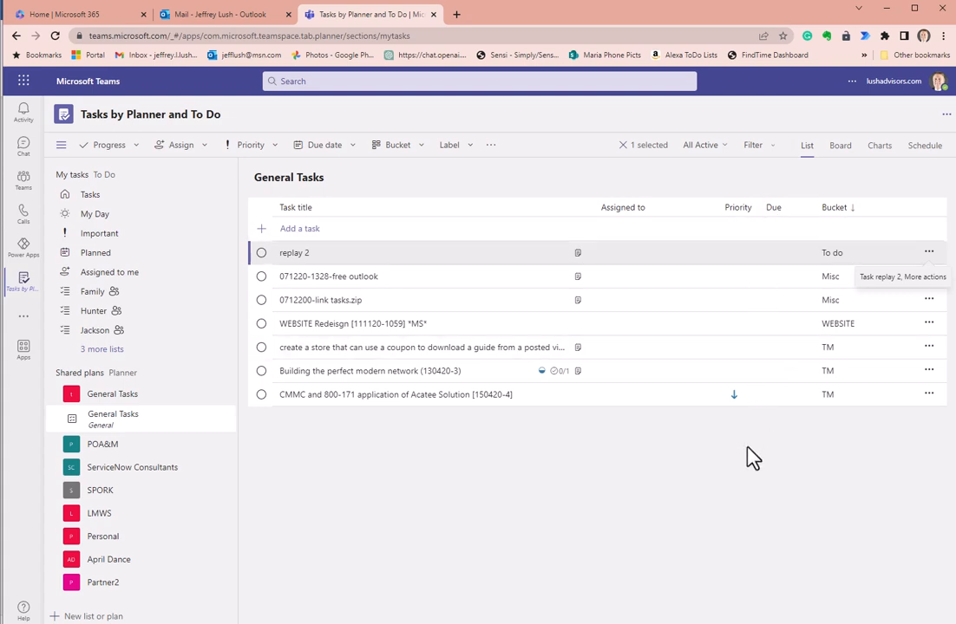
Show the General Tasks plan as a board, and examine its status, priority and bucket charts.
{"action": "left_click", "coordinate": [844, 155]}
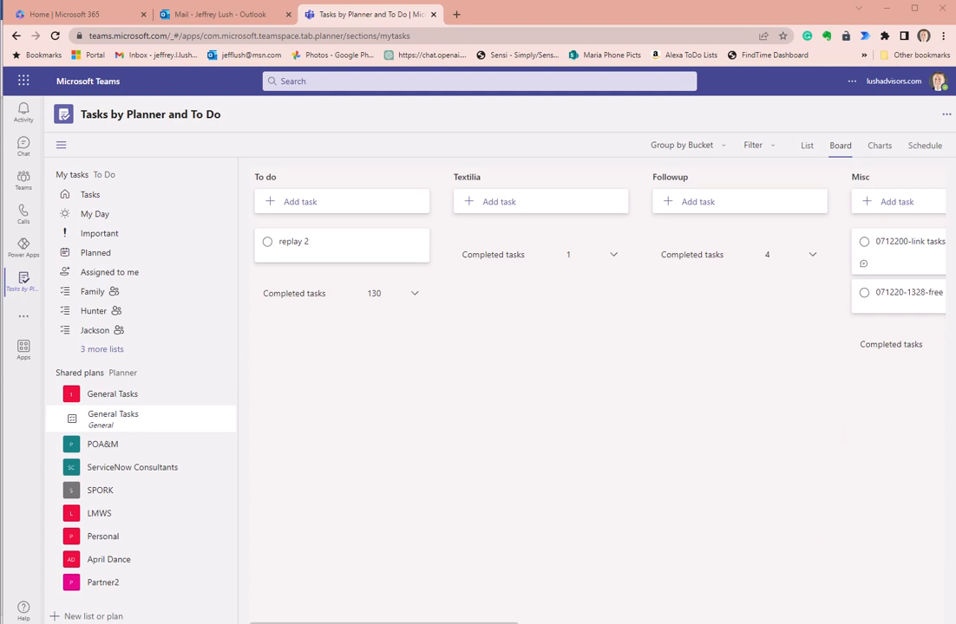
{"action": "left_click", "coordinate": [881, 149]}
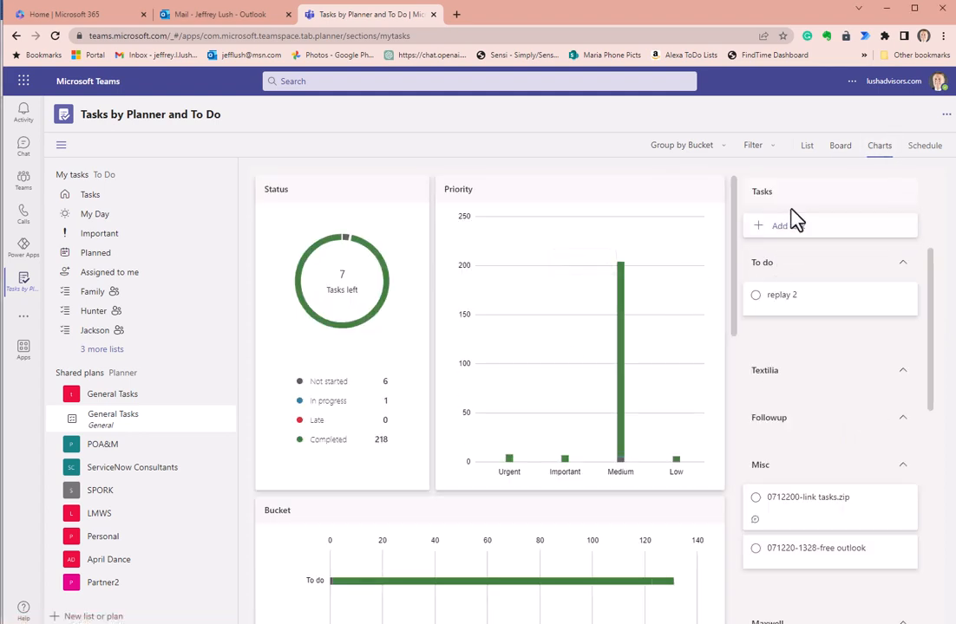
{"action": "scroll", "coordinate": [640, 352], "scroll_direction": "down", "scroll_amount": 1}
{"action": "scroll", "coordinate": [789, 430], "scroll_direction": "down", "scroll_amount": 5}
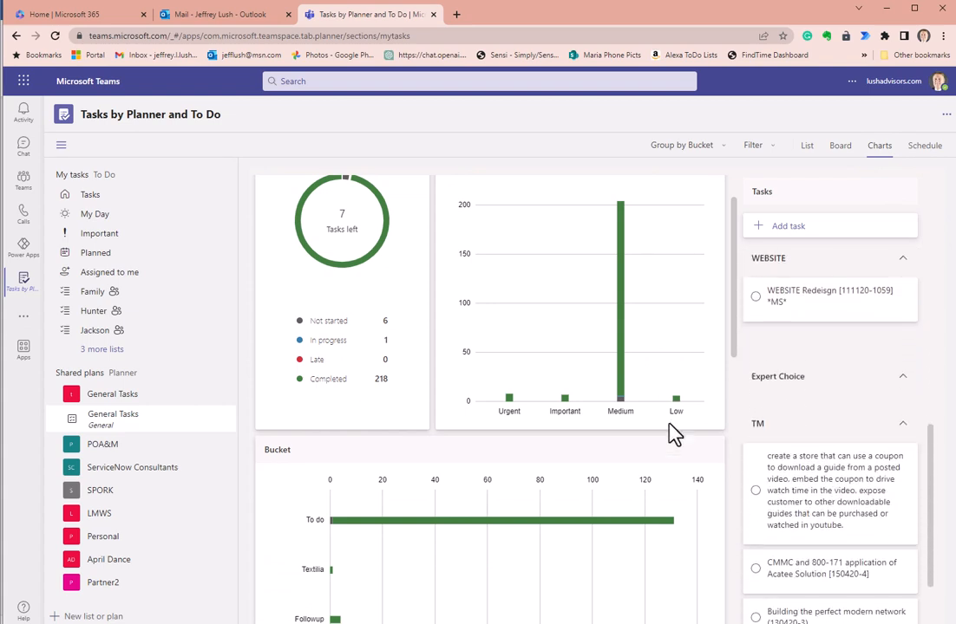
{"action": "scroll", "coordinate": [555, 455], "scroll_direction": "down", "scroll_amount": 5}
{"action": "scroll", "coordinate": [555, 455], "scroll_direction": "up", "scroll_amount": 5}
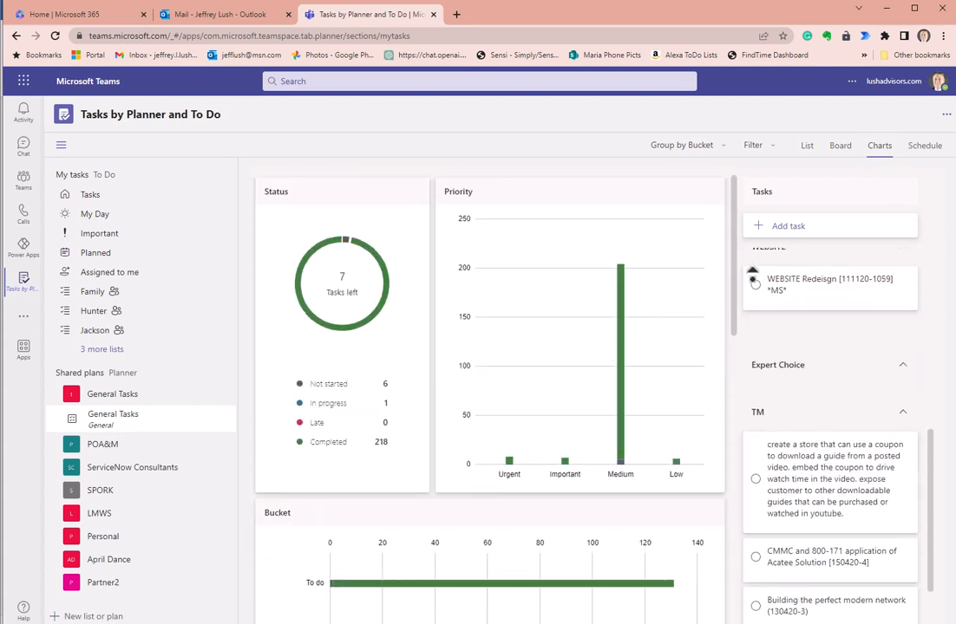
In the plan's schedule, place replay 2 on March 20, 2023 and 0712200-link tasks.zip on March 23, and move replay 2 to March 21.
{"action": "left_click", "coordinate": [924, 145]}
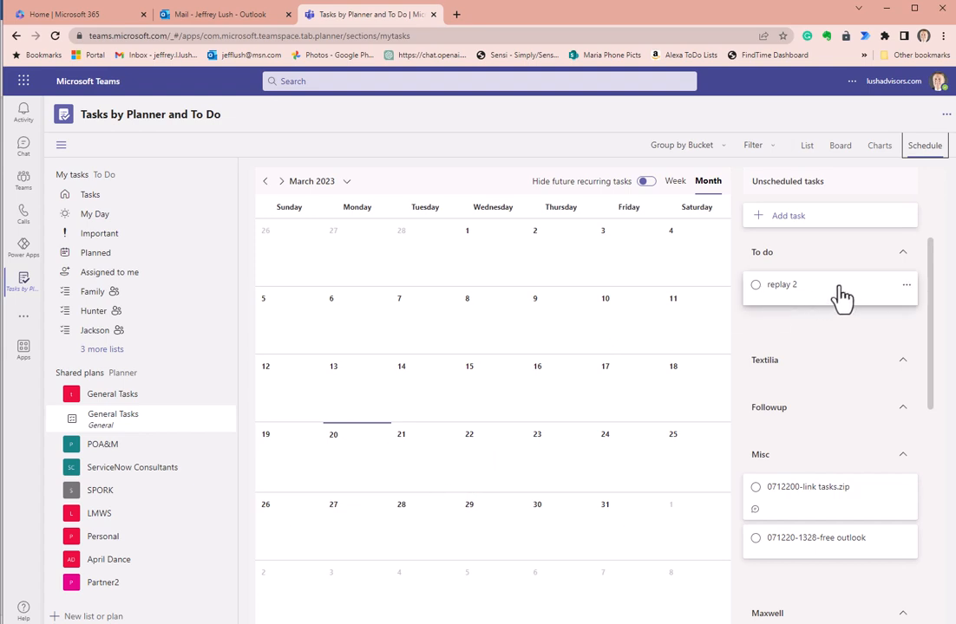
{"action": "left_click_drag", "start_coordinate": [840, 290], "coordinate": [374, 465]}
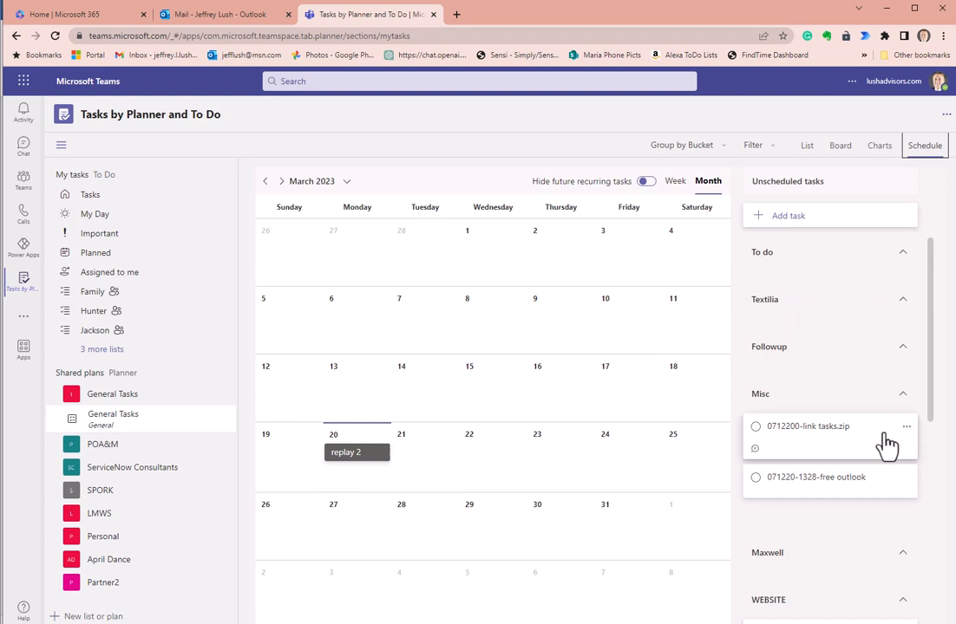
{"action": "left_click_drag", "start_coordinate": [827, 443], "coordinate": [533, 476]}
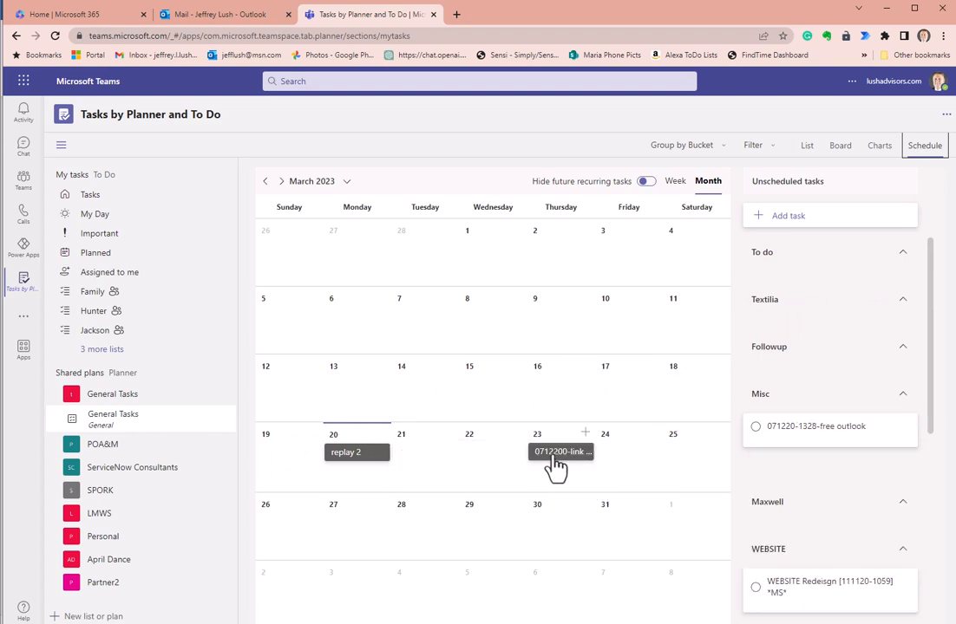
{"action": "left_click_drag", "start_coordinate": [373, 457], "coordinate": [434, 469]}
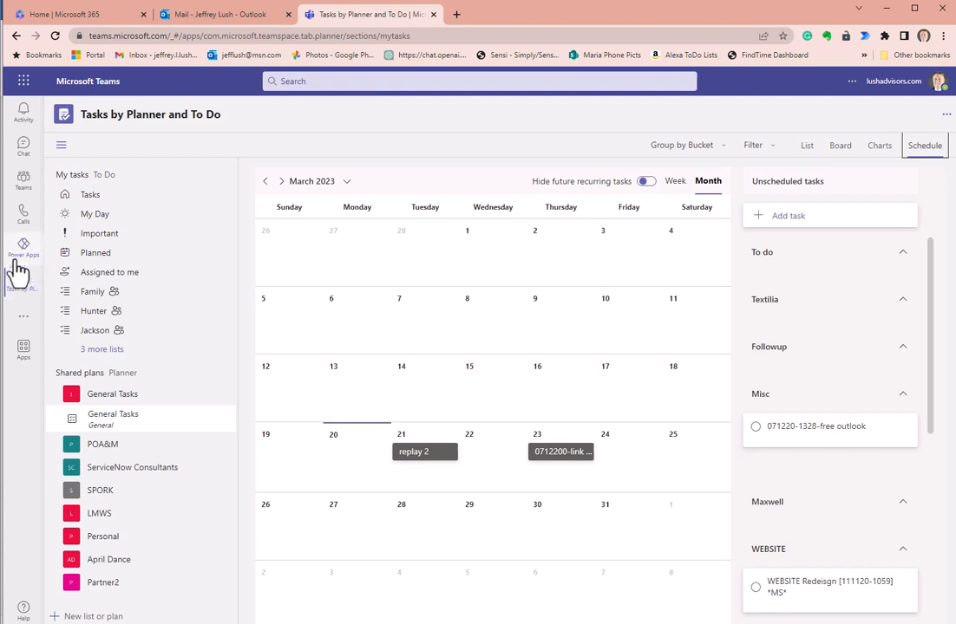
Go back to the General channel's posts in Teams and reopen Tasks by Planner and To Do.
{"action": "left_click", "coordinate": [24, 178]}
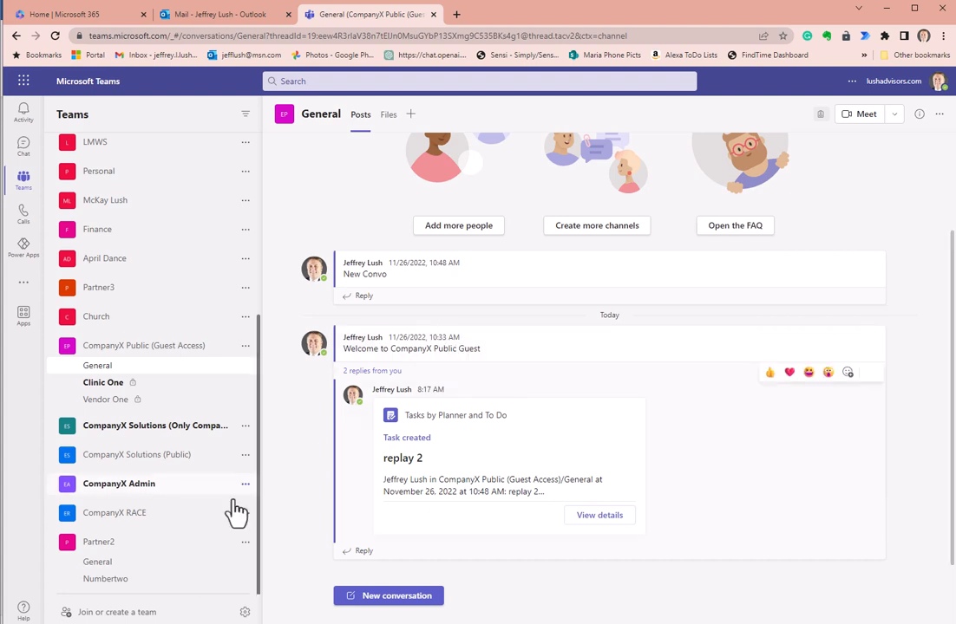
{"action": "left_click", "coordinate": [22, 289]}
{"action": "left_click", "coordinate": [72, 165]}
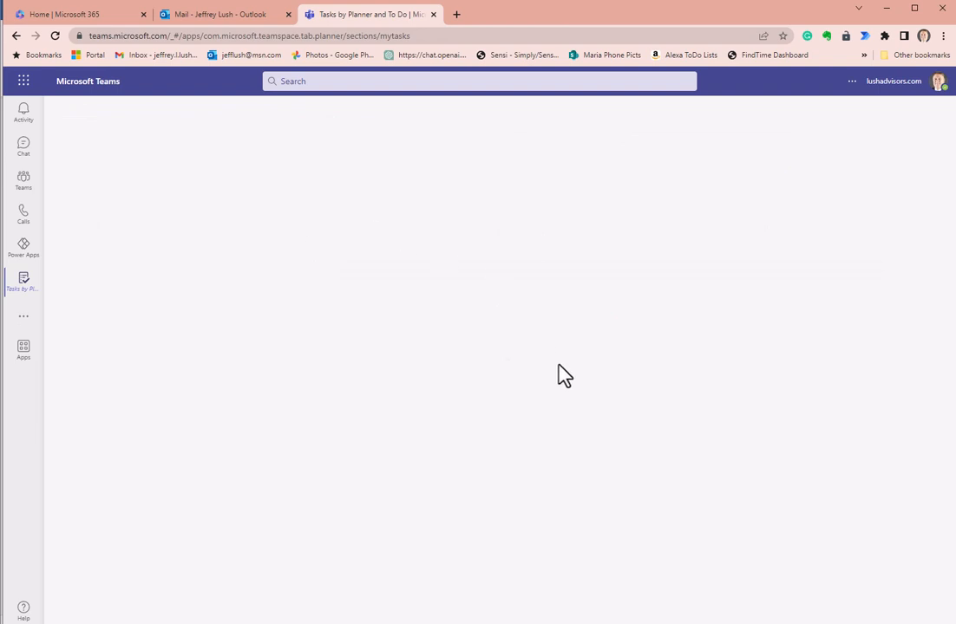